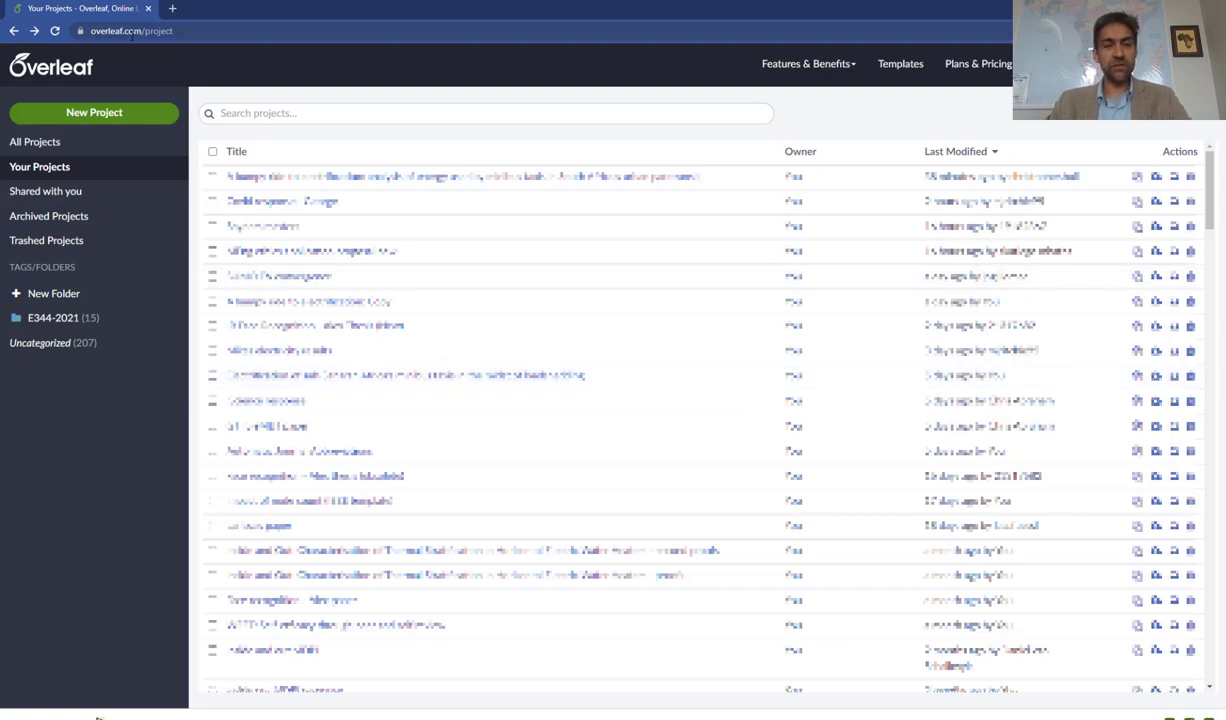
# Step: Create a new blank Overleaf project named 'My first latex doc'
pyautogui.click(100, 118)
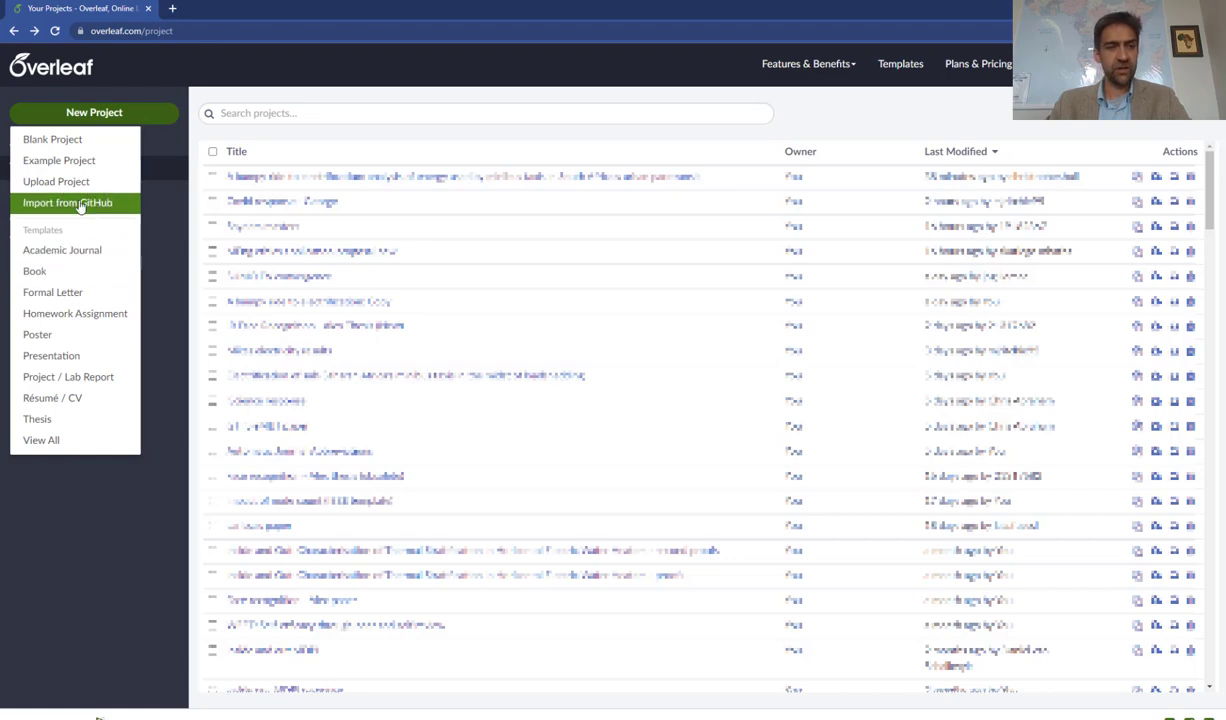
pyautogui.click(78, 141)
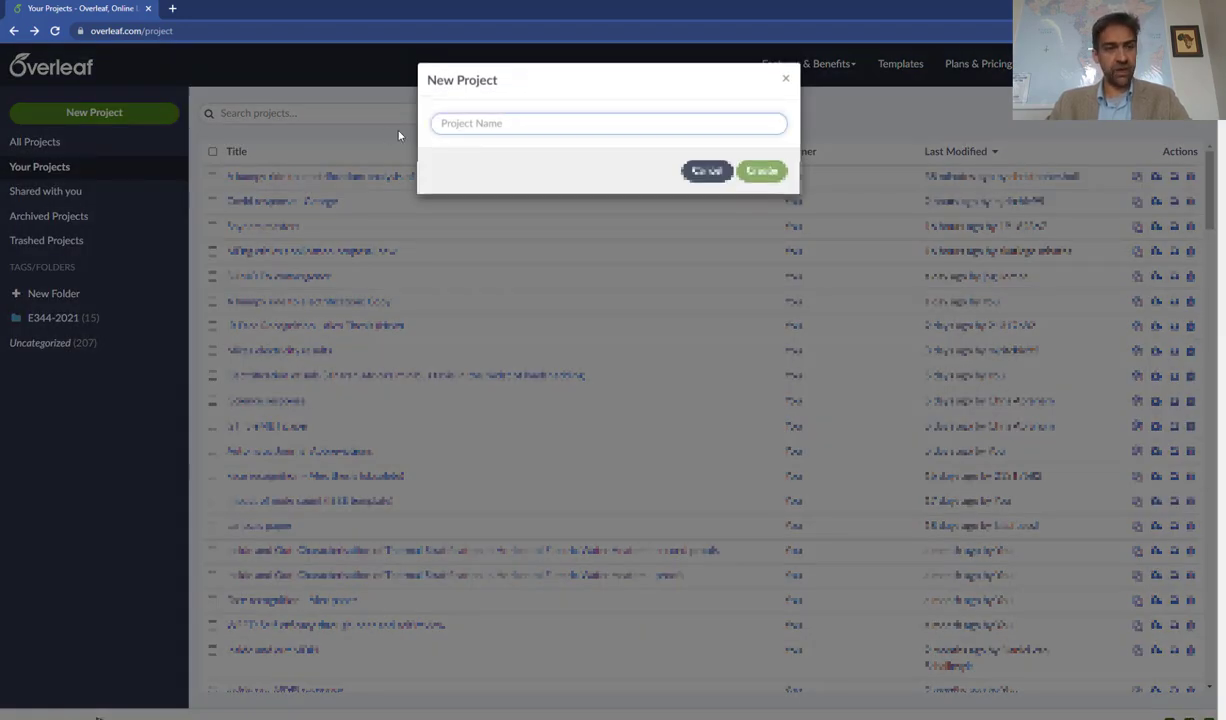
pyautogui.write('My ')
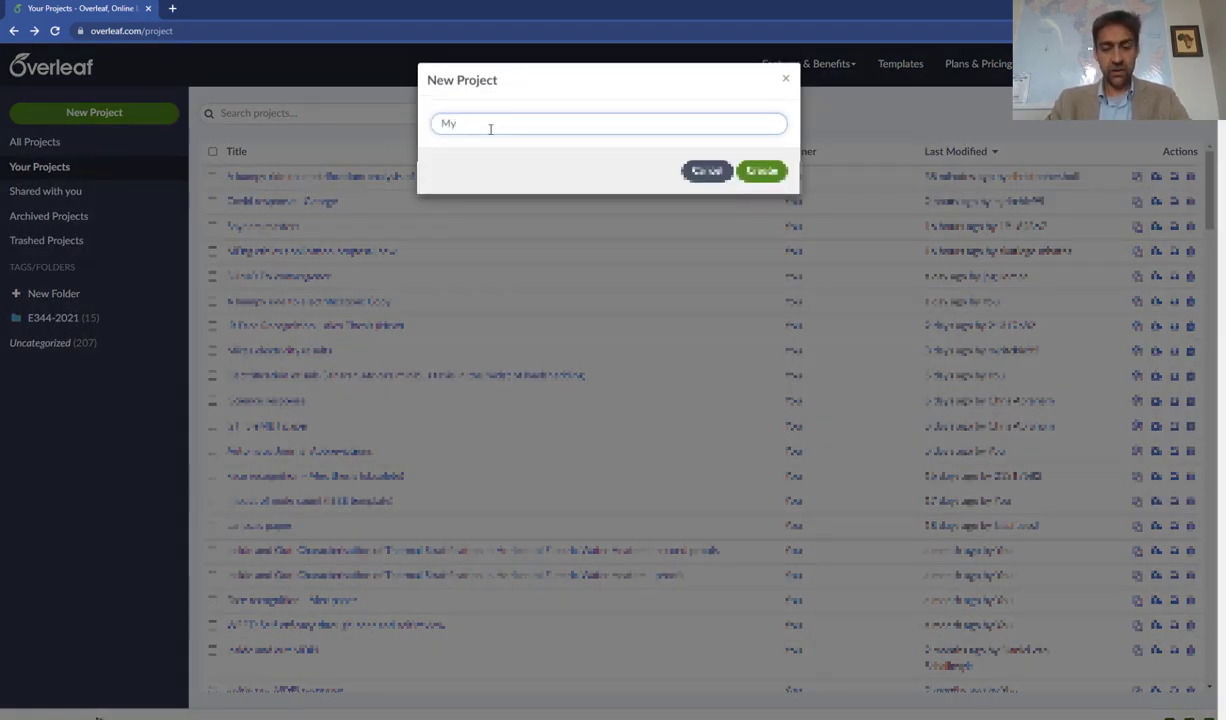
pyautogui.write('first latex doc')
pyautogui.press('Return')
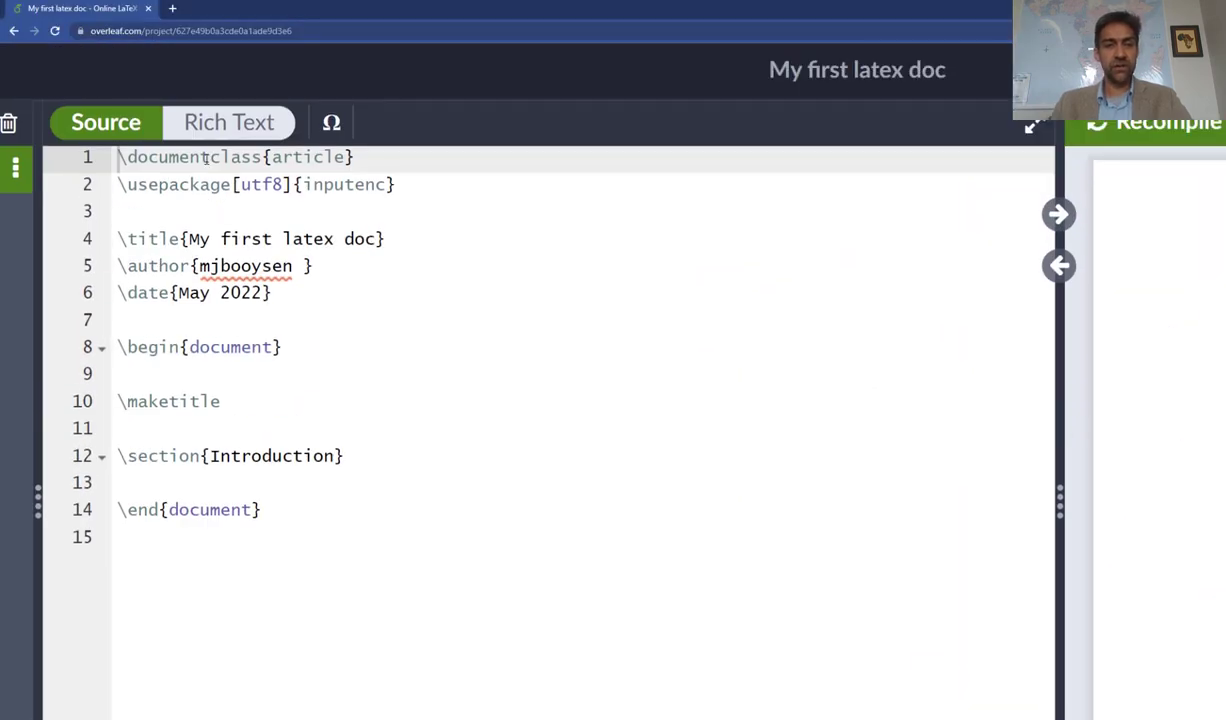
# Step: Select all the starter main.tex source and review the PDF's title, author, May 2022 date and Introduction
pyautogui.hscroll(-2, 205, 157)
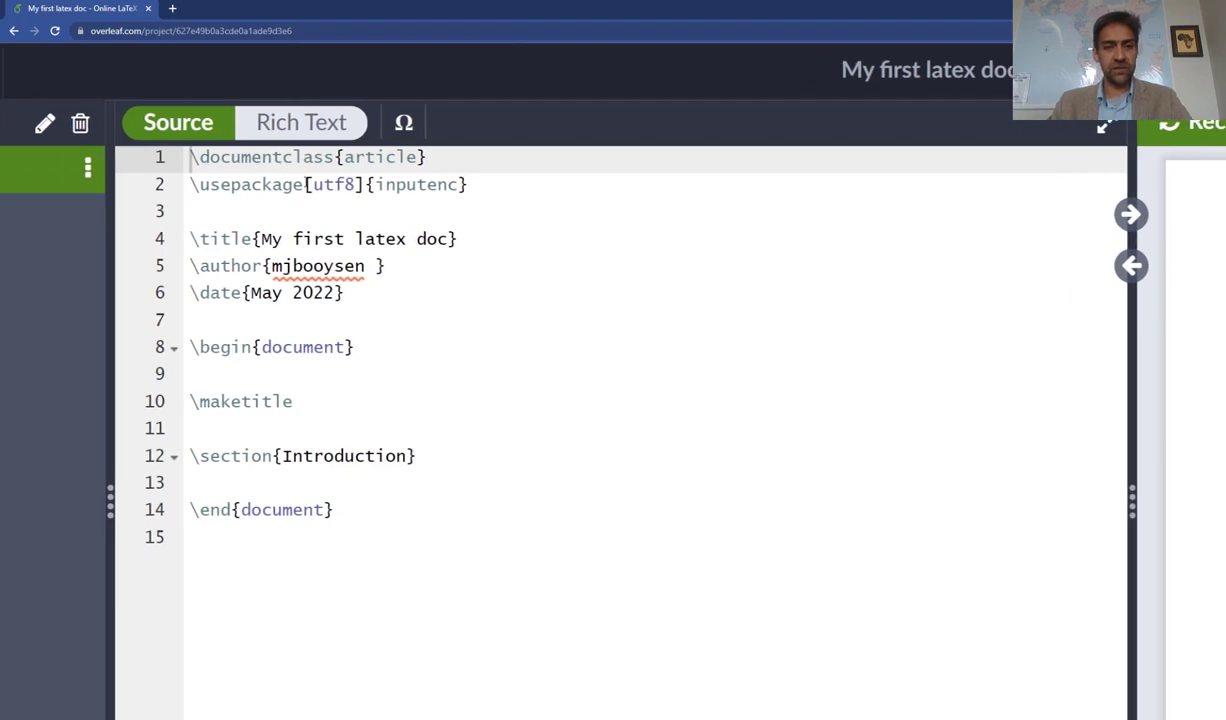
pyautogui.moveTo(192, 157); pyautogui.dragTo(386, 523)
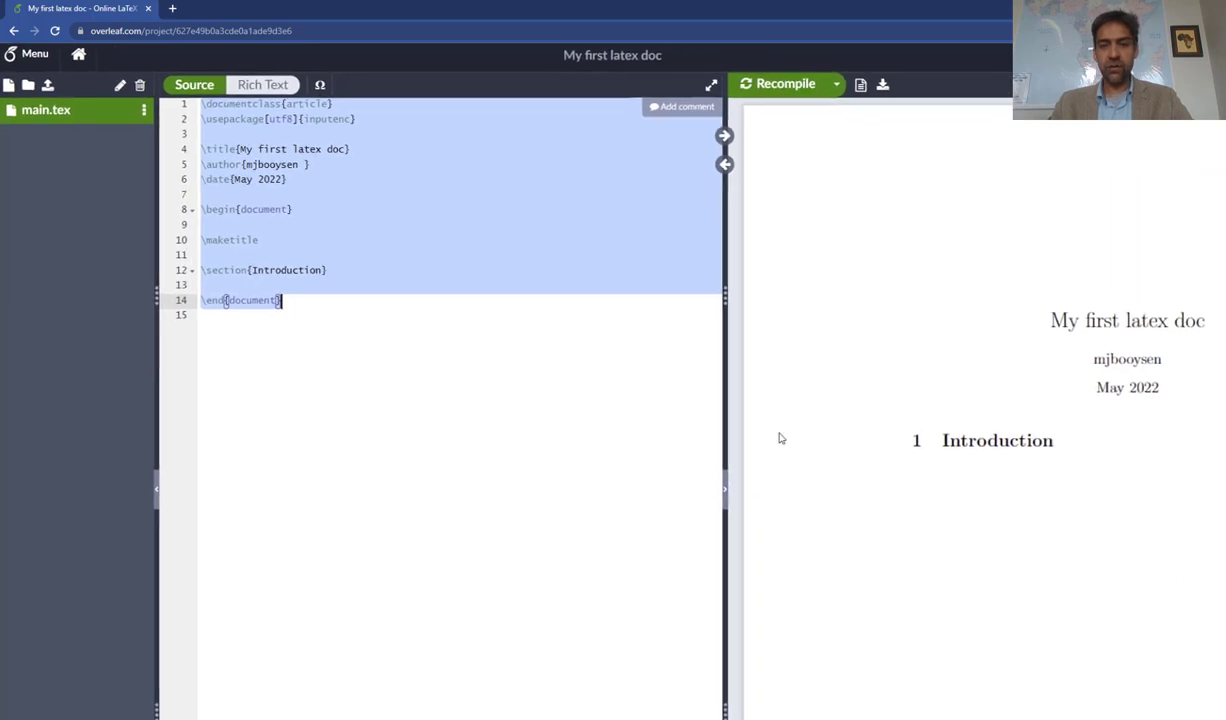
pyautogui.hscroll(6, 781, 438)
pyautogui.scroll(3, 781, 438)
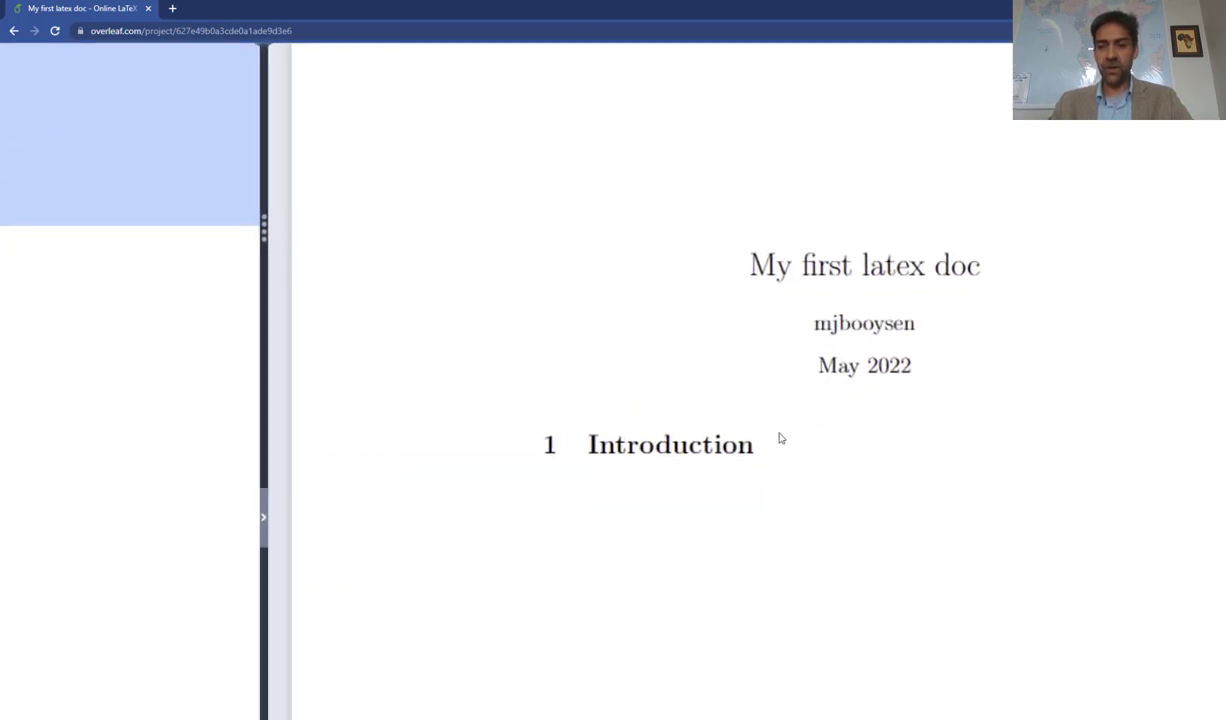
pyautogui.hscroll(2, 781, 438)
pyautogui.scroll(-3, 781, 438)
pyautogui.scroll(-1, 781, 438)
pyautogui.hscroll(-6, 781, 438)
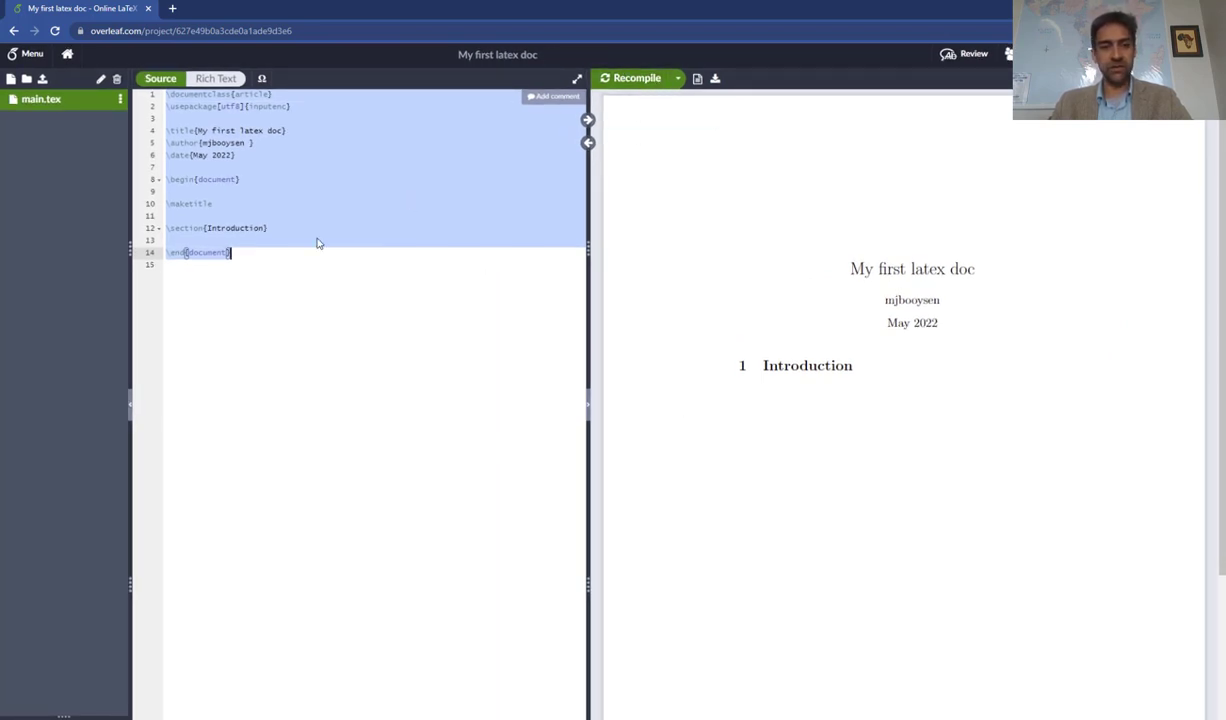
pyautogui.scroll(2, 318, 243)
pyautogui.scroll(2, 318, 243)
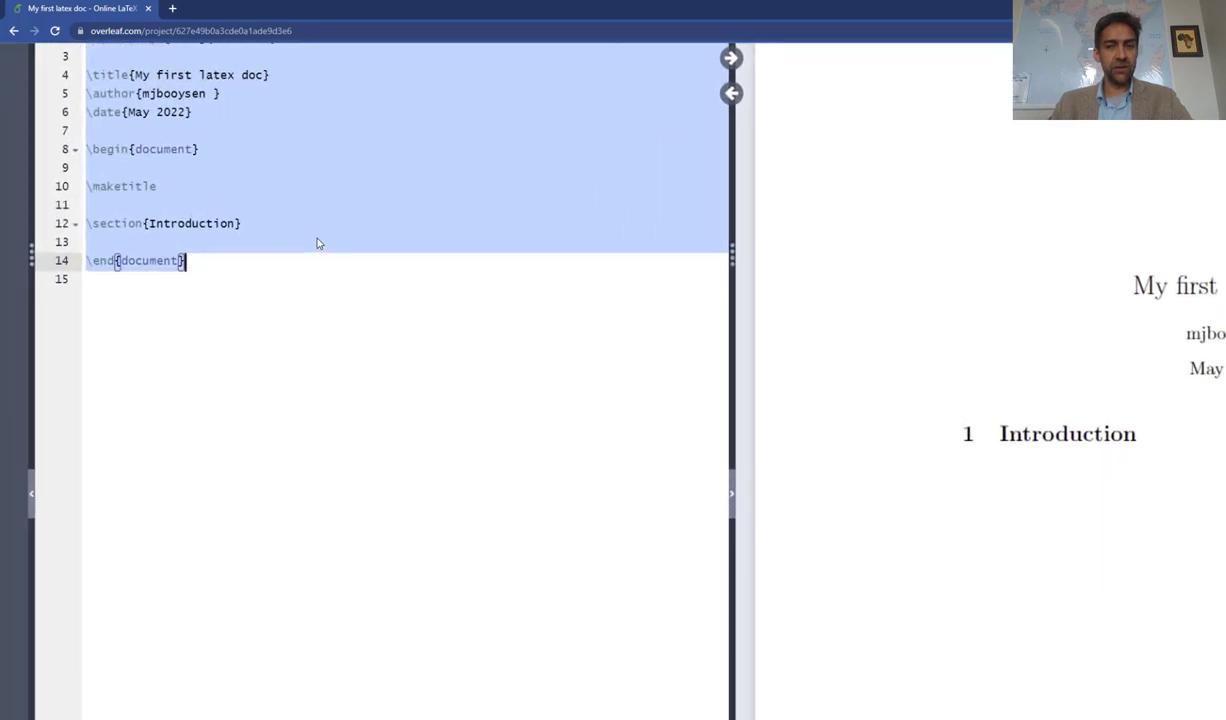
pyautogui.click(330, 177)
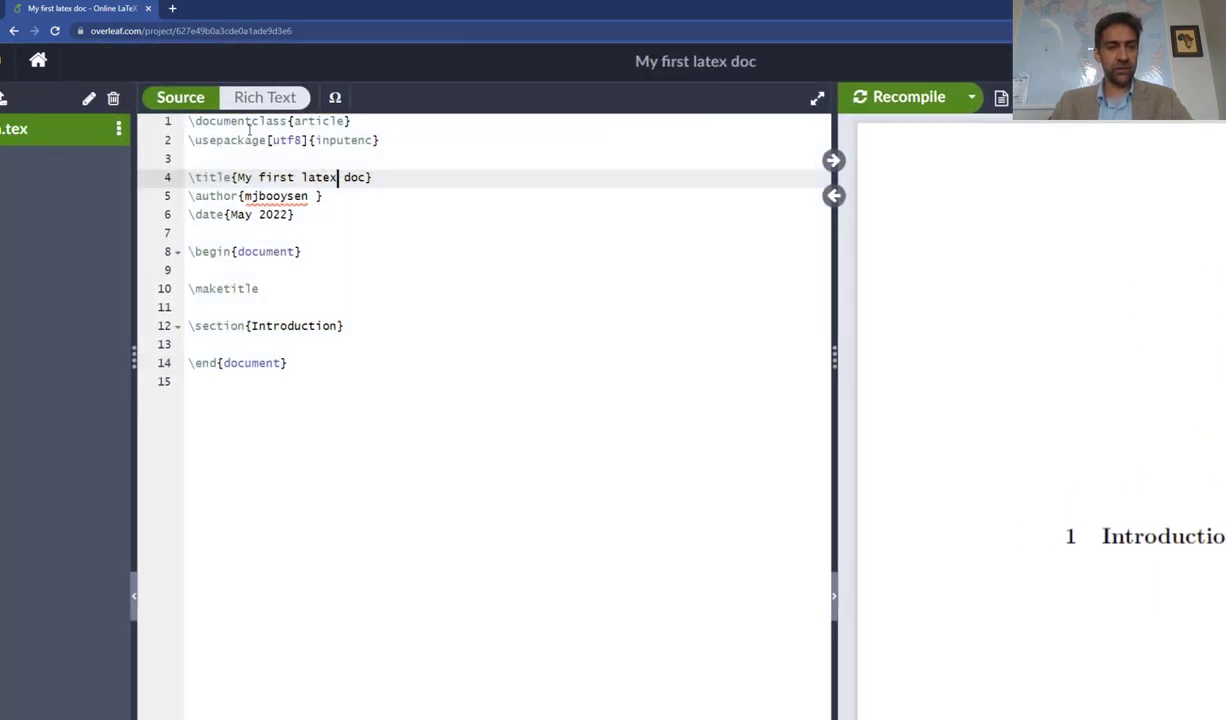
pyautogui.moveTo(189, 121); pyautogui.dragTo(345, 226)
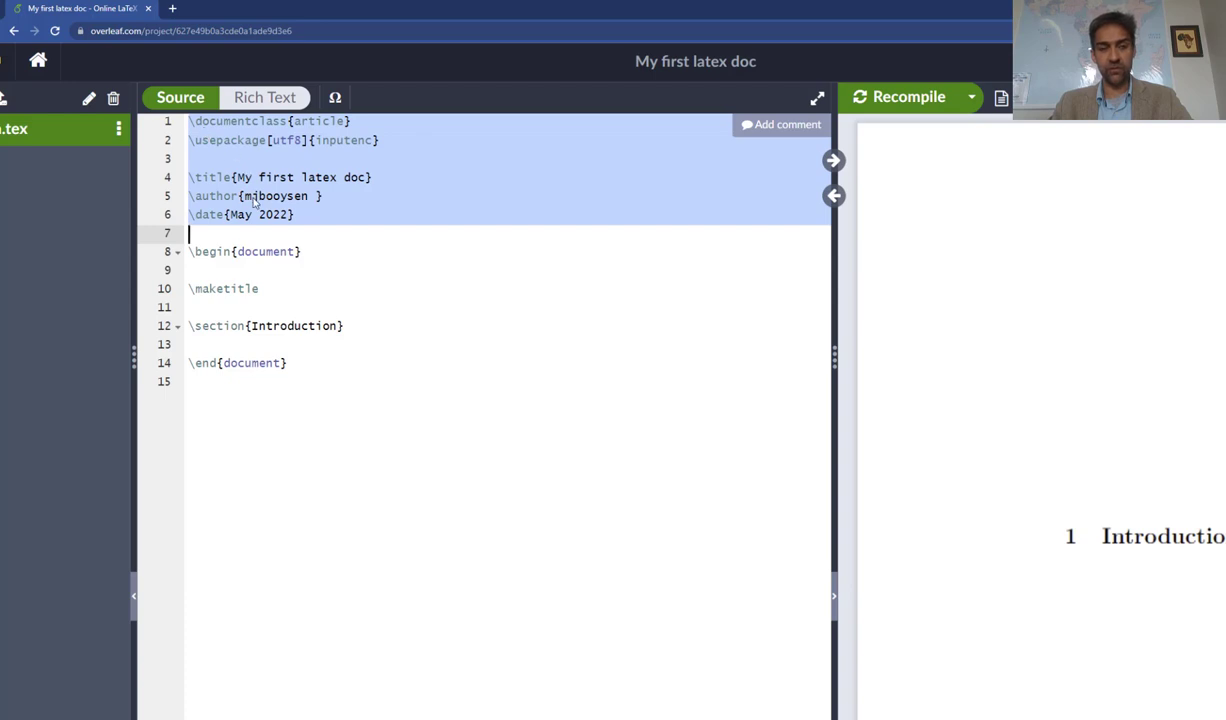
pyautogui.click(312, 251)
pyautogui.click(196, 251)
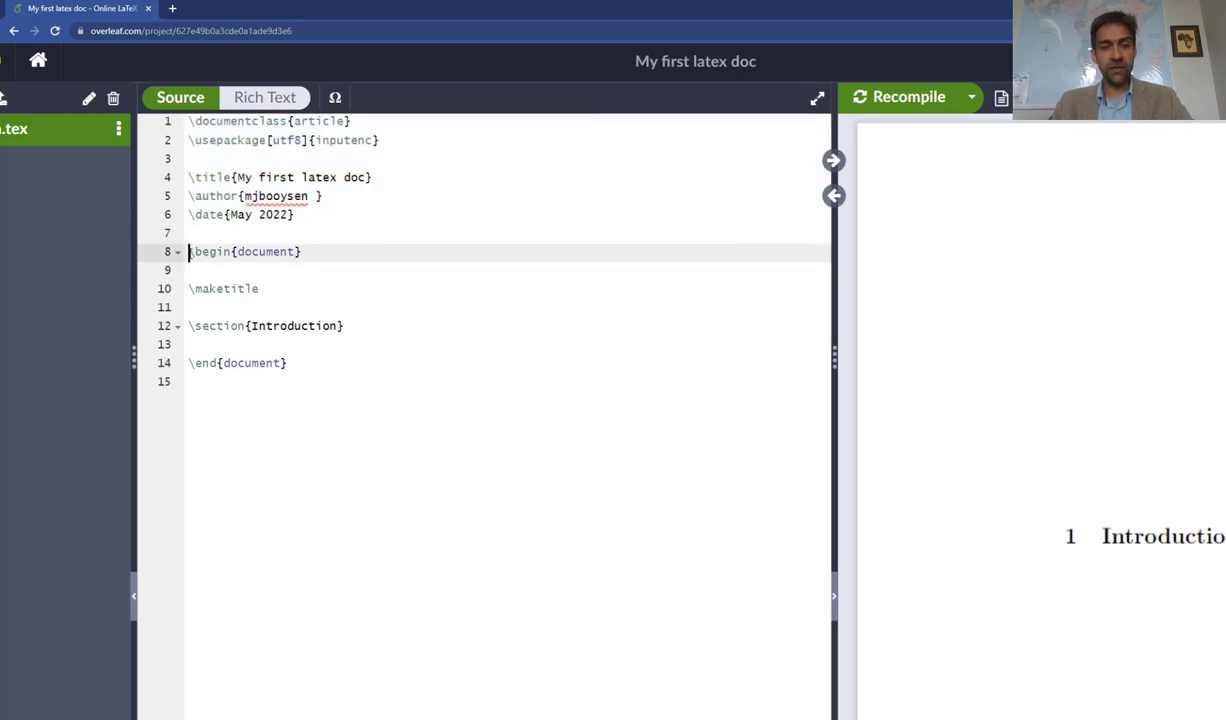
pyautogui.moveTo(213, 270); pyautogui.dragTo(306, 376)
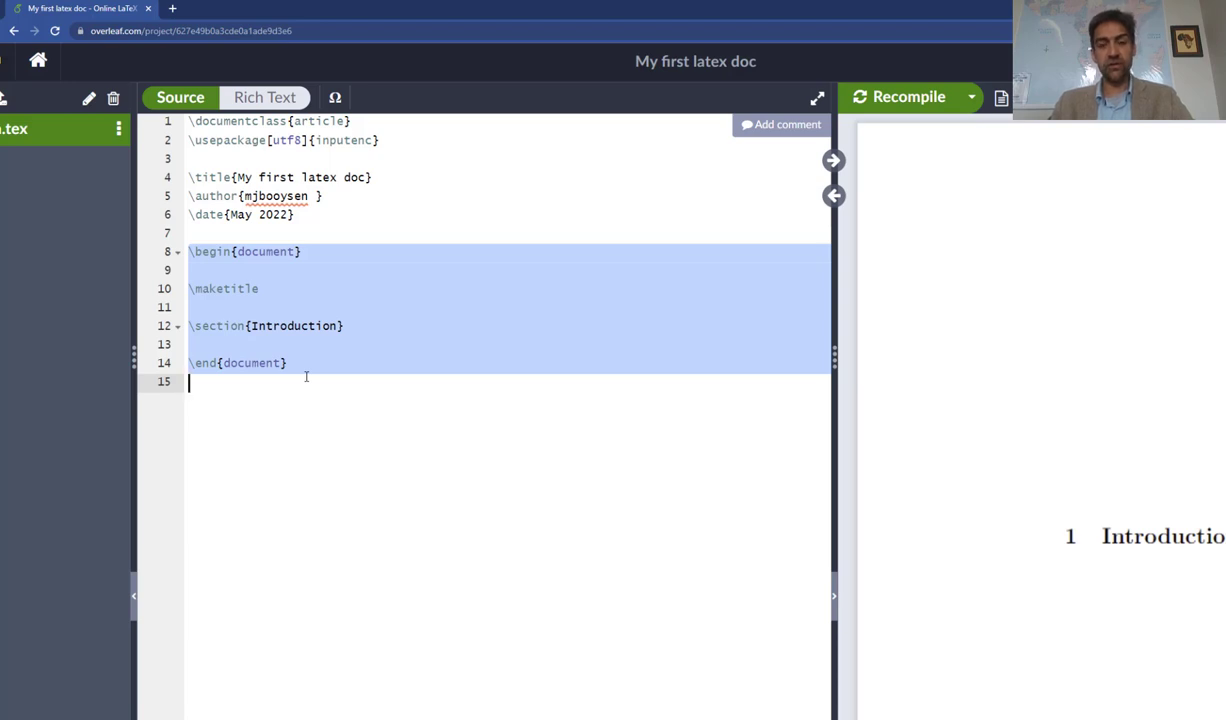
pyautogui.moveTo(315, 227); pyautogui.dragTo(170, 118)
pyautogui.click(363, 166)
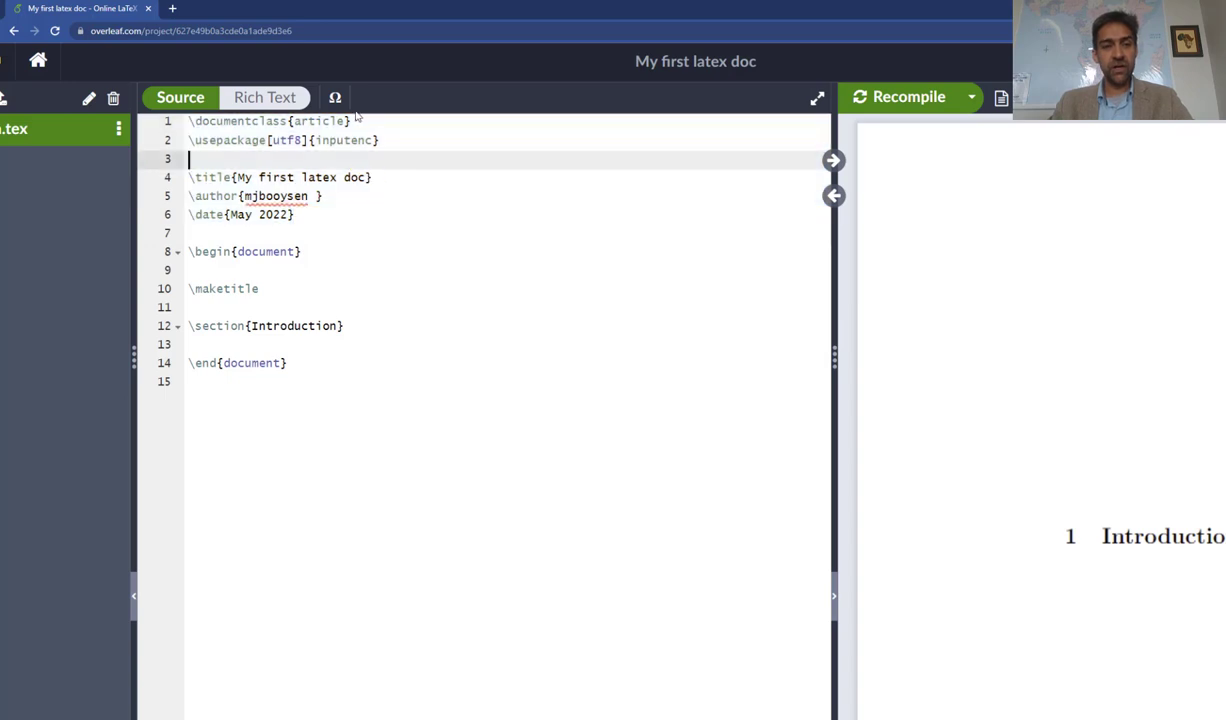
pyautogui.moveTo(358, 120); pyautogui.dragTo(176, 122)
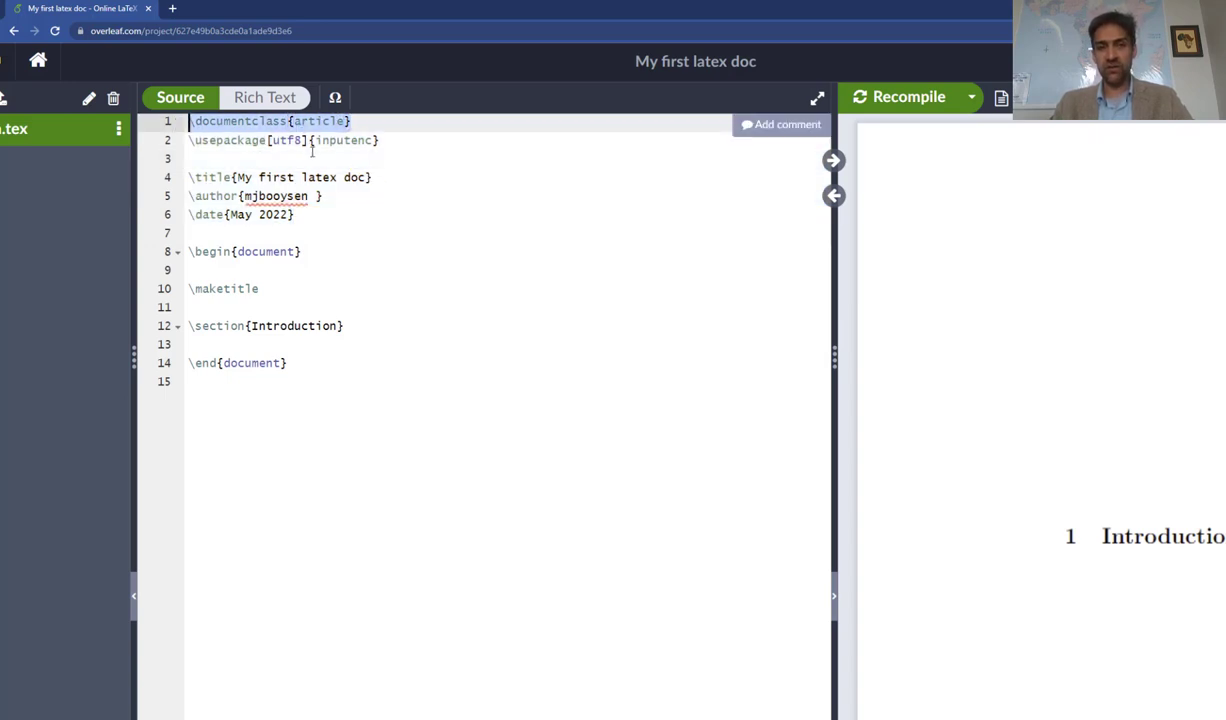
pyautogui.doubleClick(320, 122)
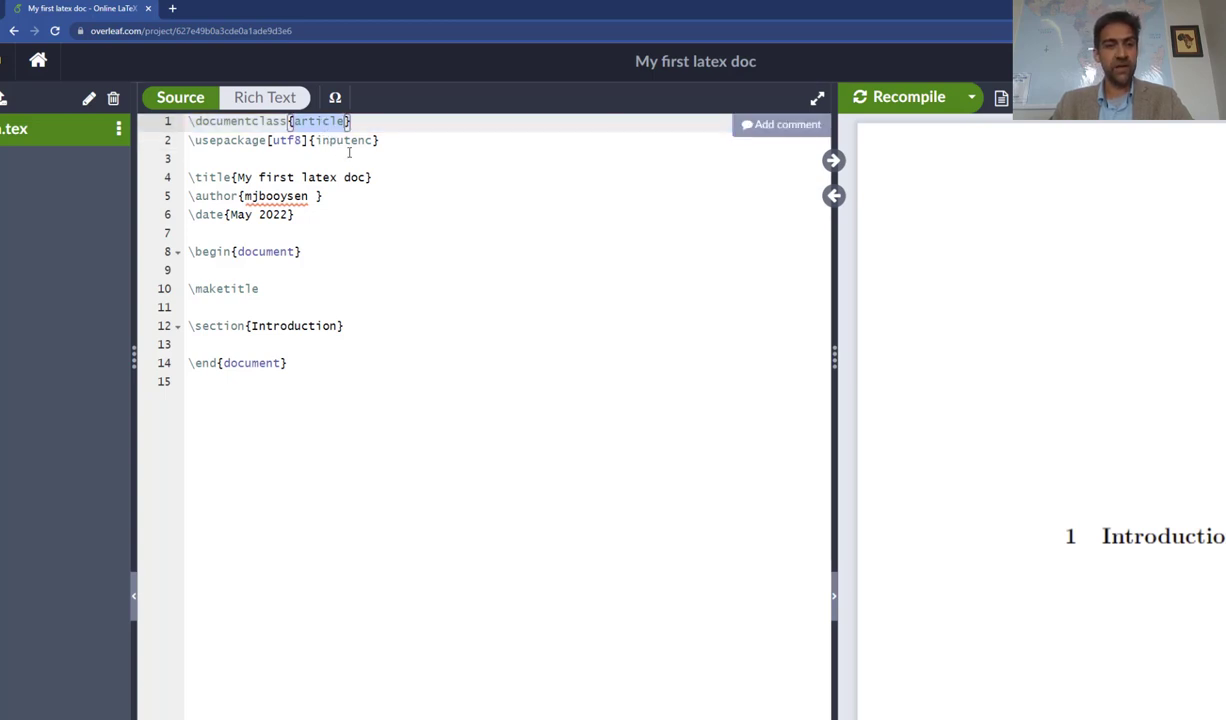
pyautogui.press('Down')
pyautogui.press('Home')
pyautogui.hotkey('shift', 'Down')
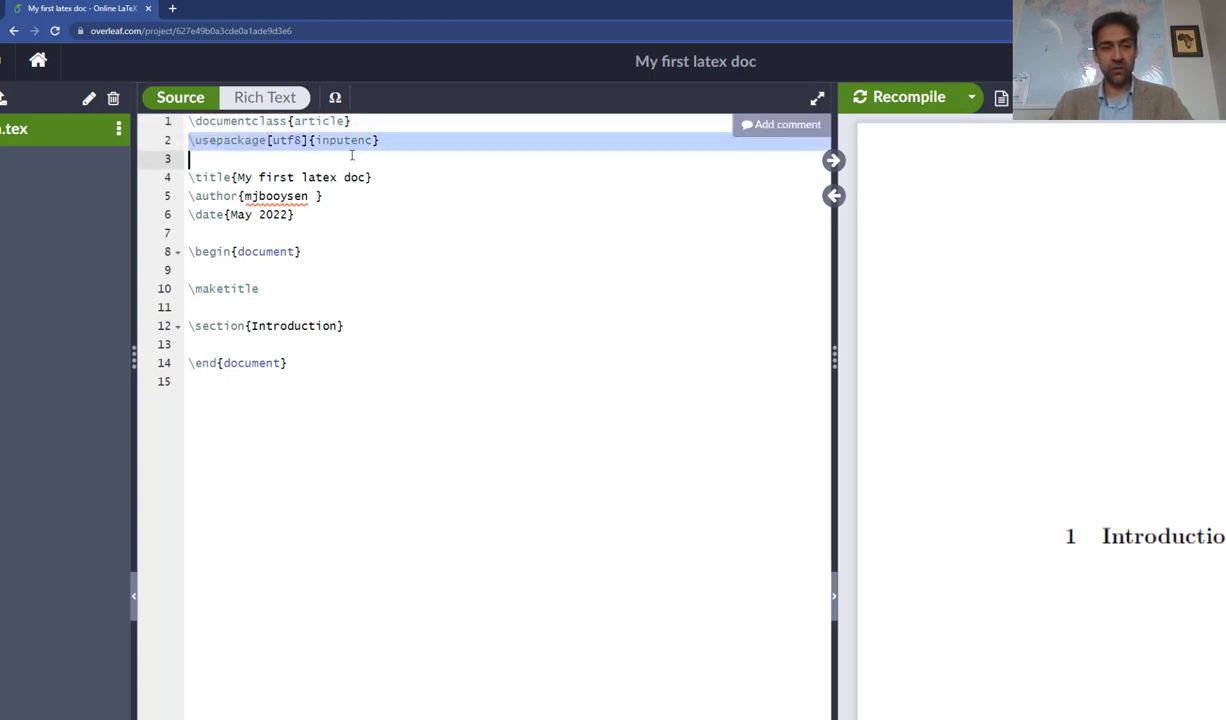
pyautogui.click(282, 177)
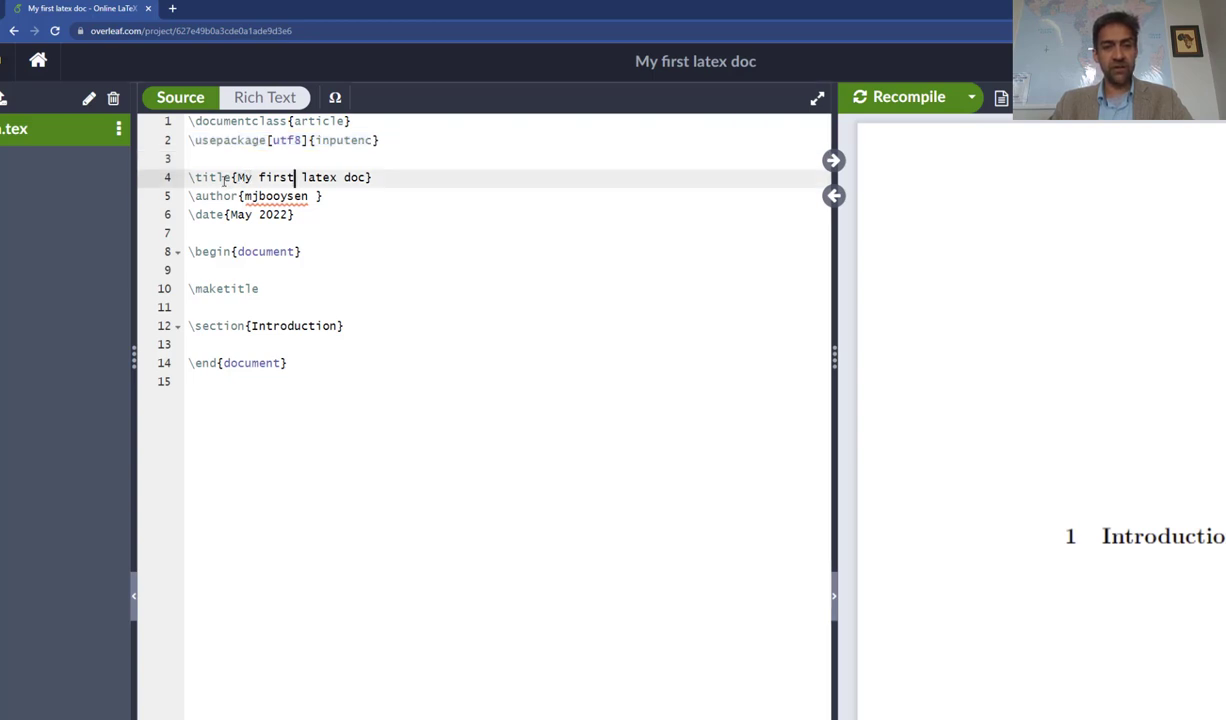
pyautogui.moveTo(183, 120)
pyautogui.mouseDown()
pyautogui.moveTo(196, 180)
pyautogui.moveTo(191, 342)
pyautogui.moveTo(188, 121)
pyautogui.mouseUp()
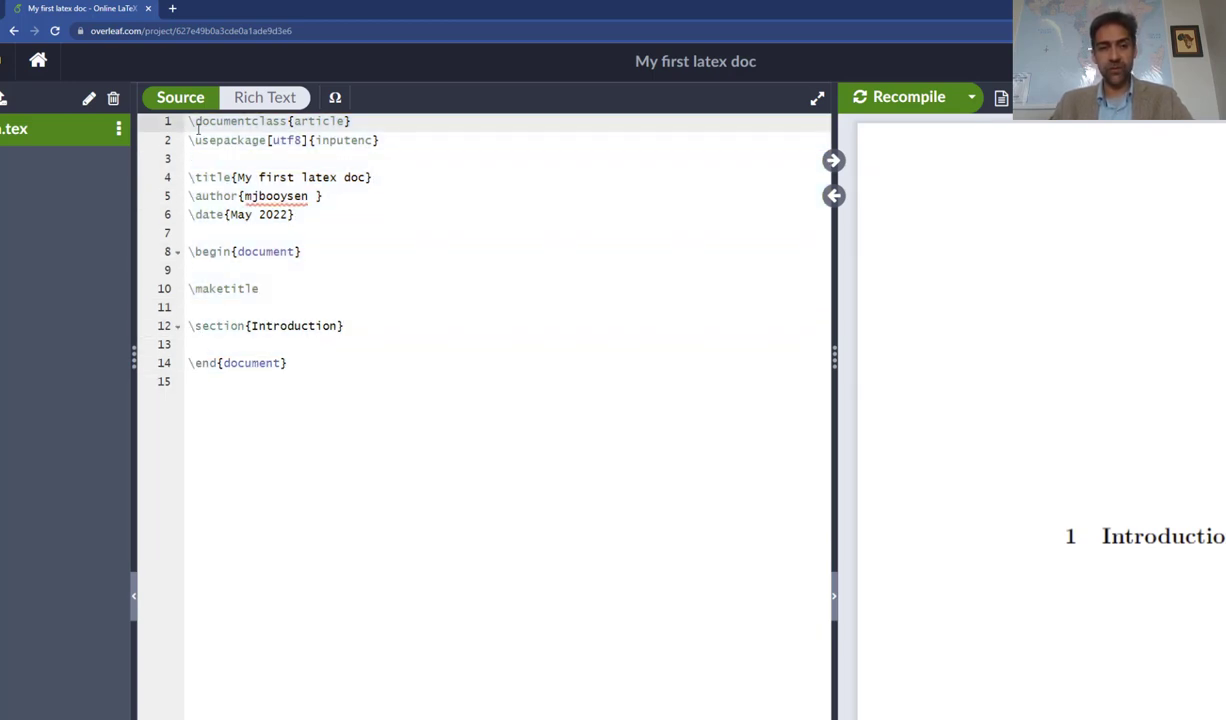
pyautogui.moveTo(188, 121); pyautogui.dragTo(300, 121)
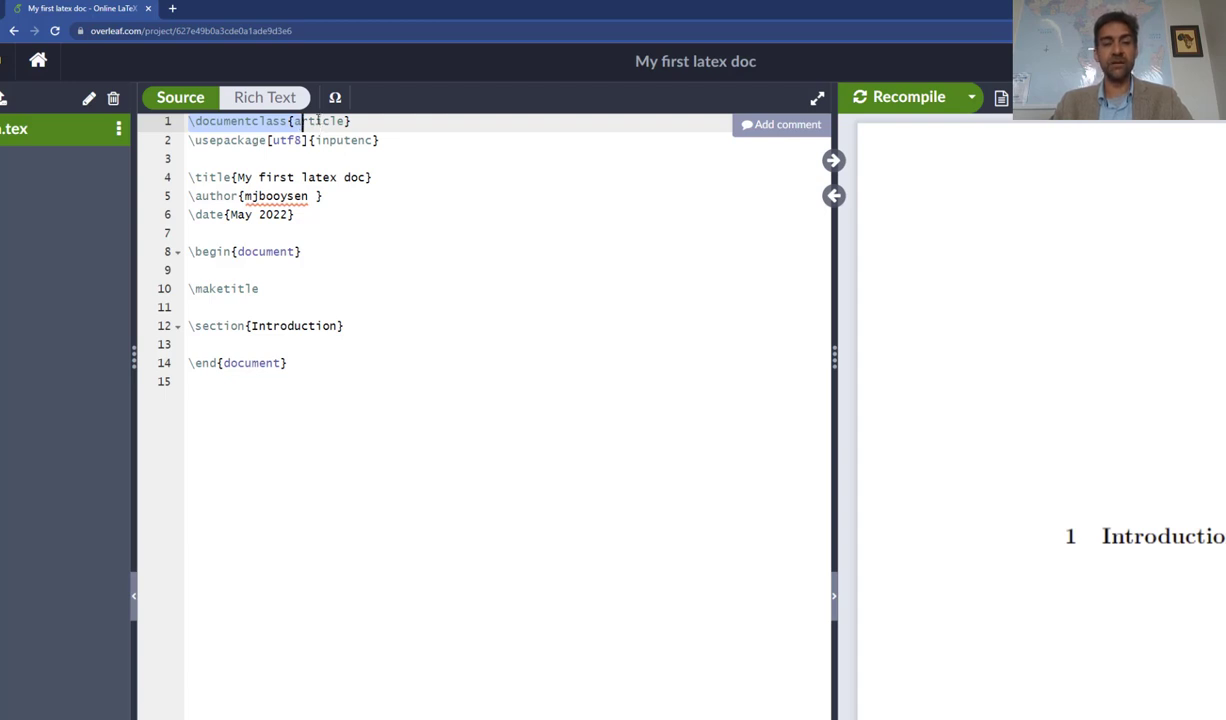
pyautogui.click(303, 121)
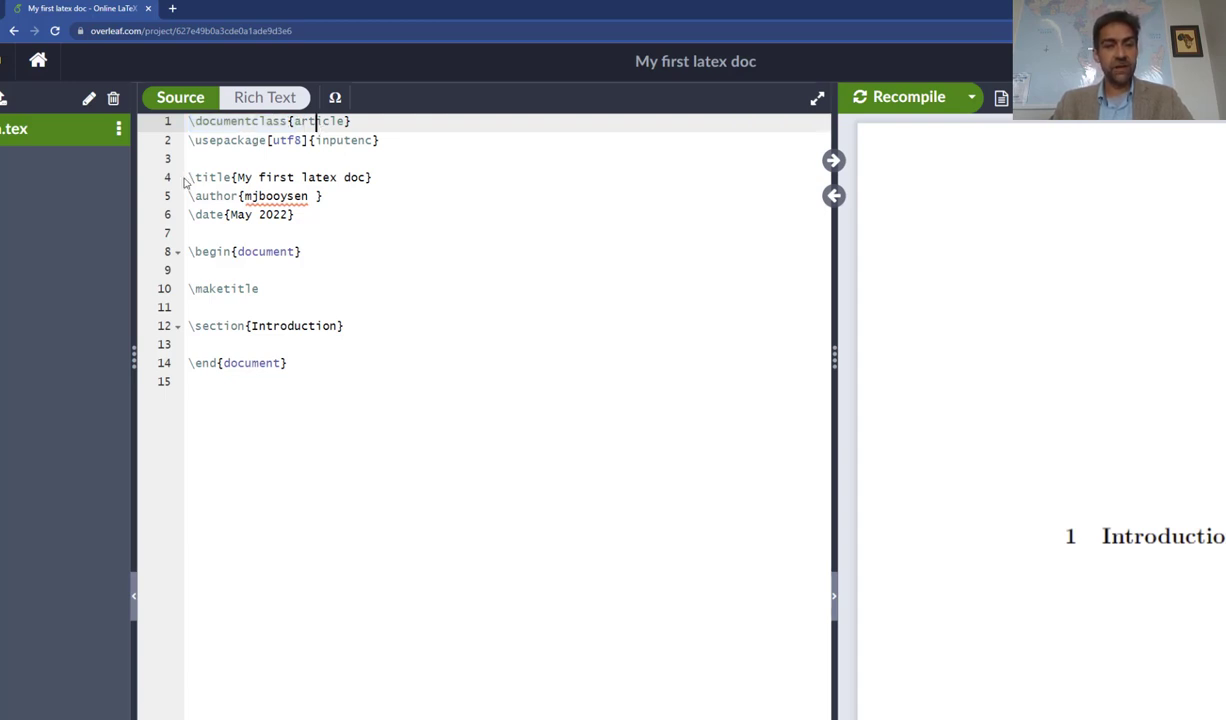
pyautogui.moveTo(187, 177); pyautogui.dragTo(233, 177)
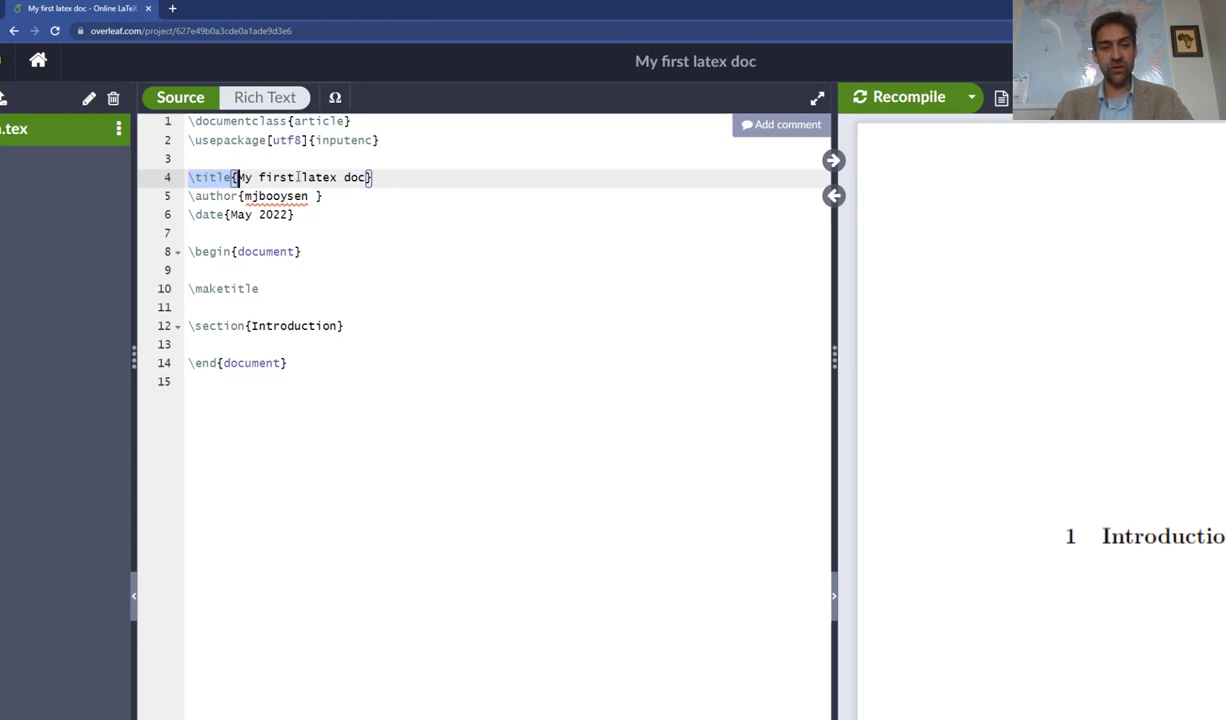
pyautogui.click(190, 177)
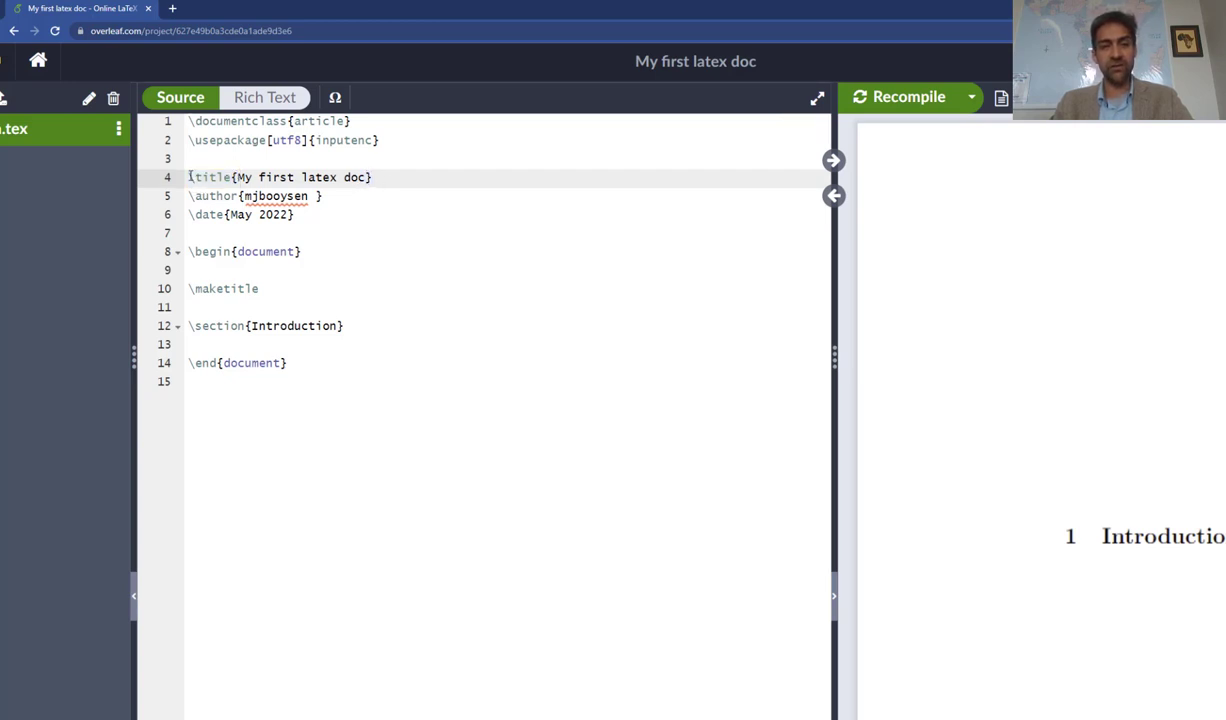
pyautogui.moveTo(190, 177)
pyautogui.mouseDown()
pyautogui.moveTo(233, 177)
pyautogui.moveTo(197, 177)
pyautogui.mouseUp()
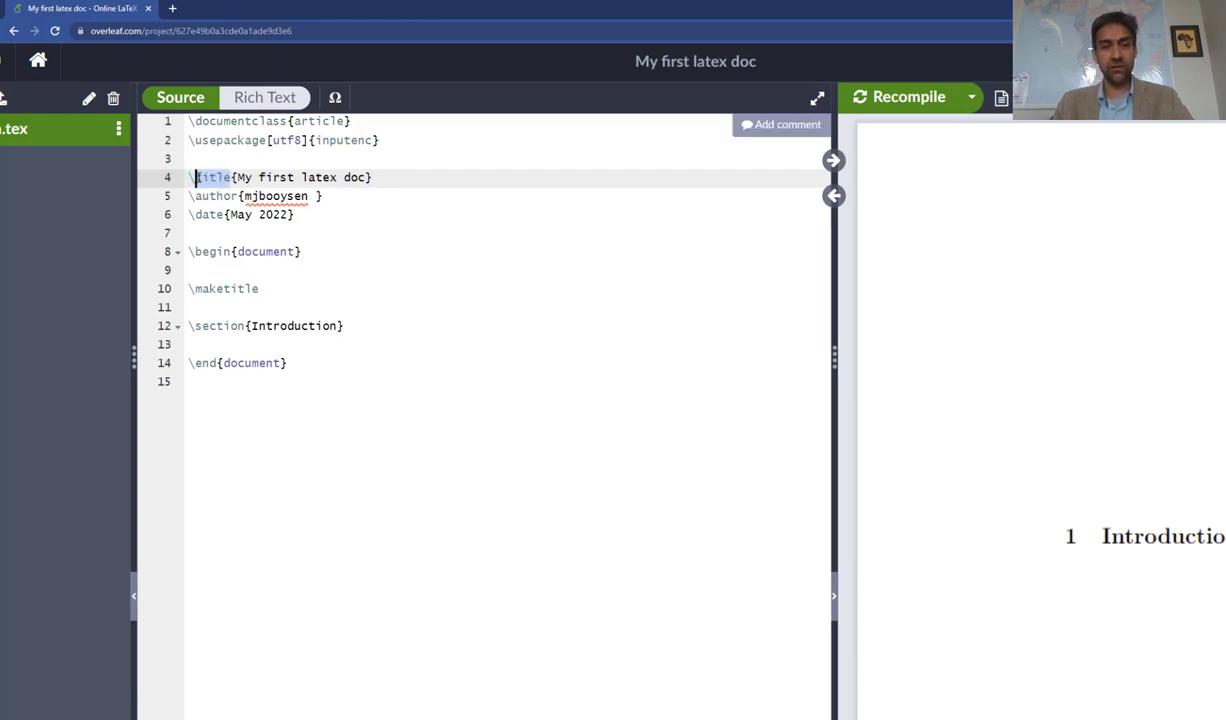
# Step: Change the document title to 'My new title' and recompile the PDF
pyautogui.click(241, 177)
pyautogui.moveTo(244, 177); pyautogui.dragTo(366, 176)
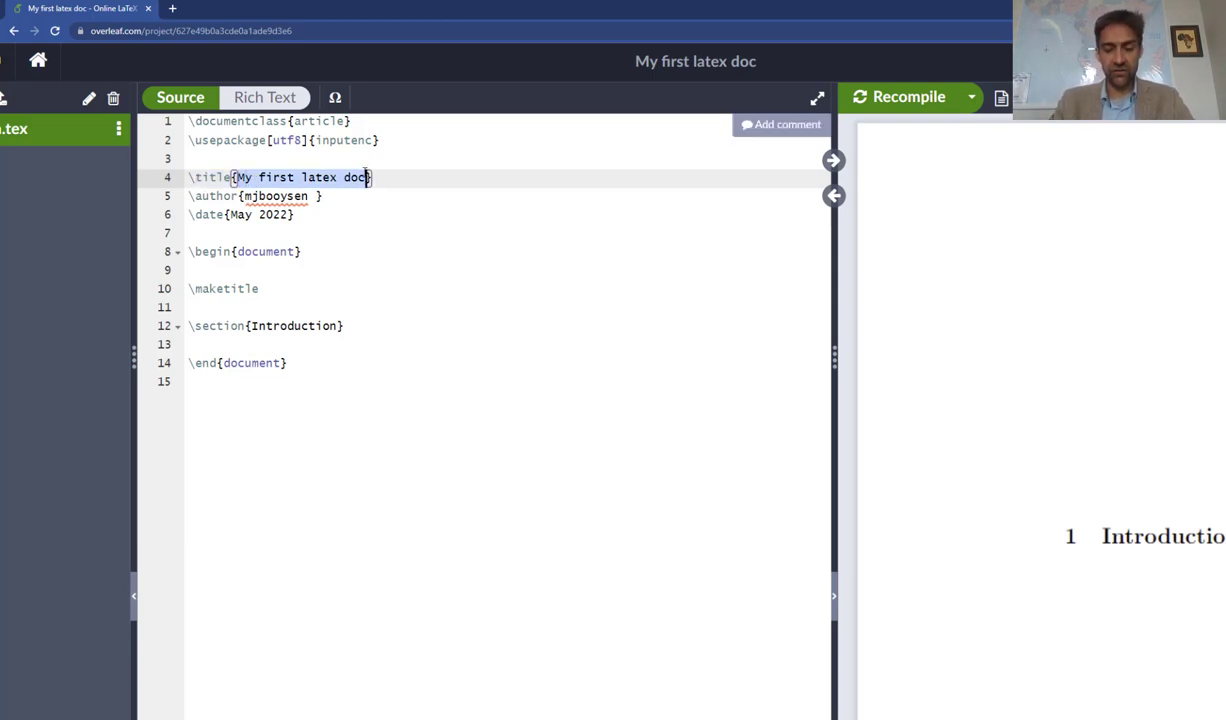
pyautogui.write('My new title')
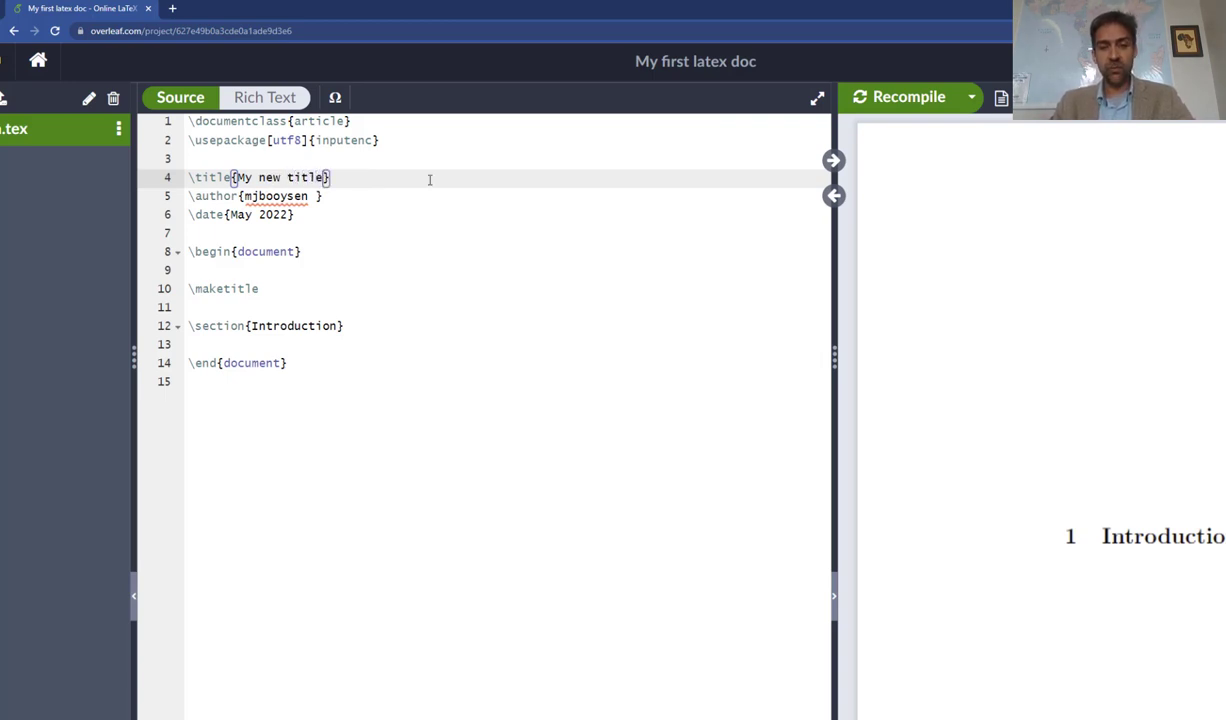
pyautogui.click(903, 110)
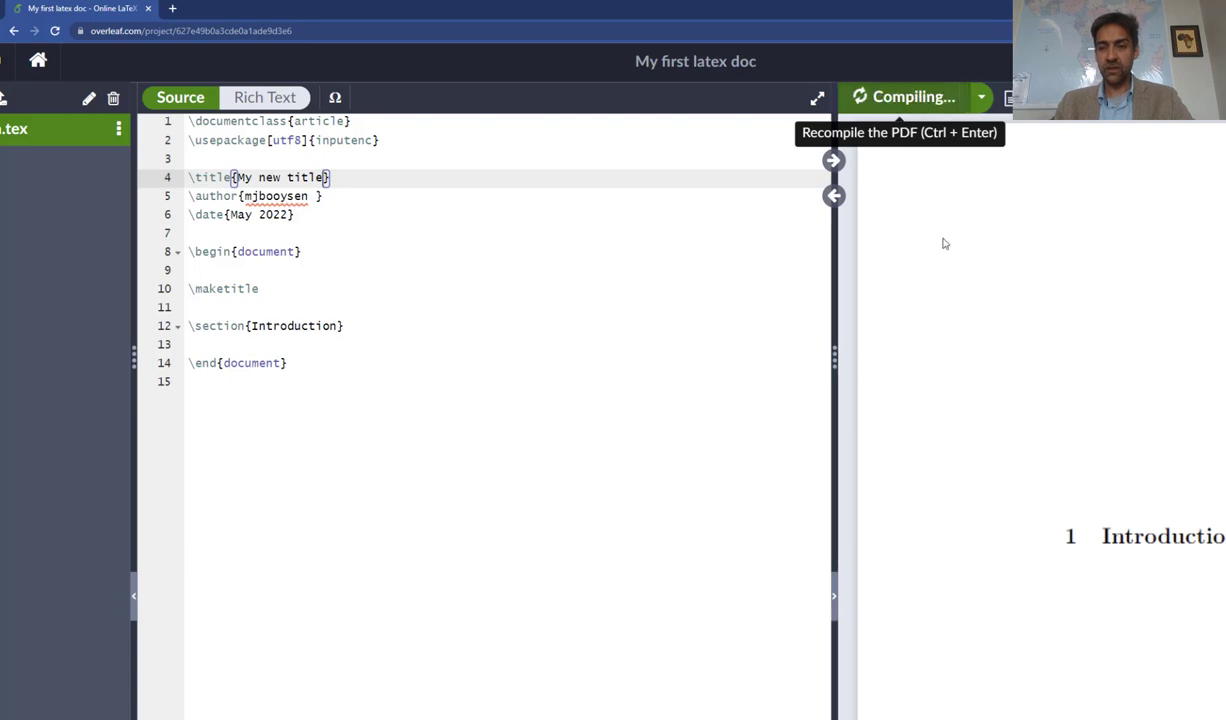
pyautogui.hotkey('ctrl', '-')
pyautogui.hotkey('ctrl', '-')
pyautogui.hotkey('ctrl', '-')
pyautogui.hotkey('ctrl', '-')
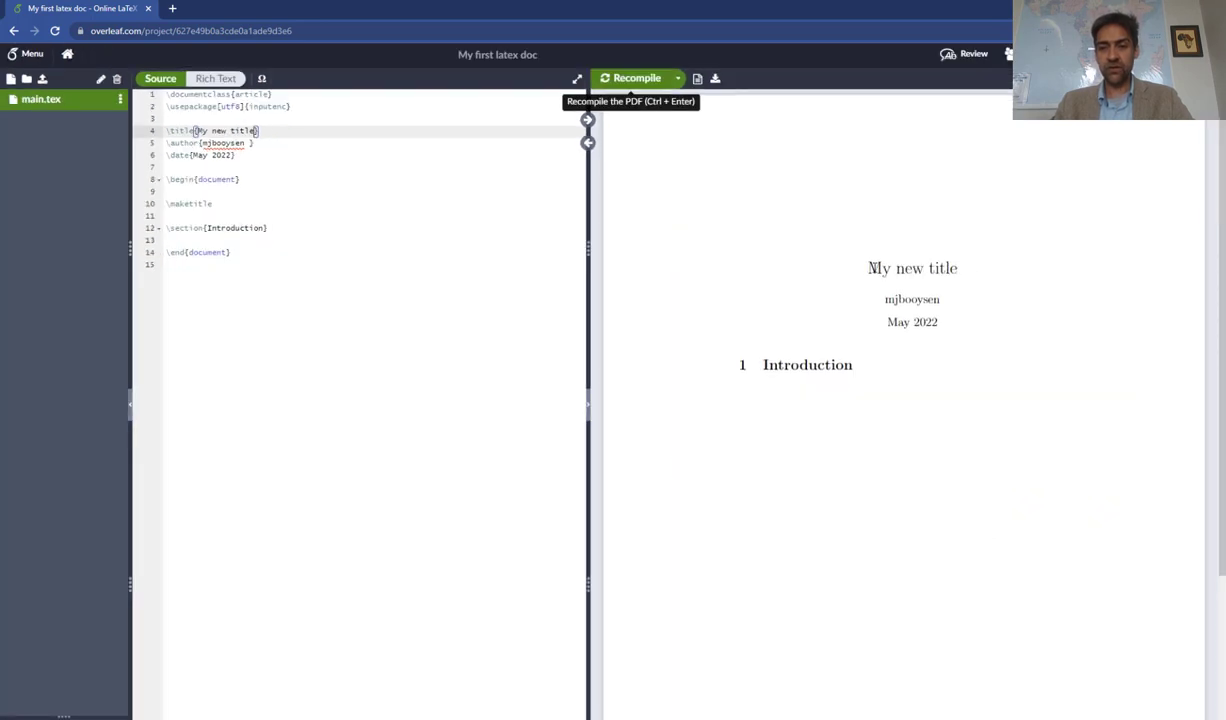
pyautogui.moveTo(869, 268); pyautogui.dragTo(977, 276)
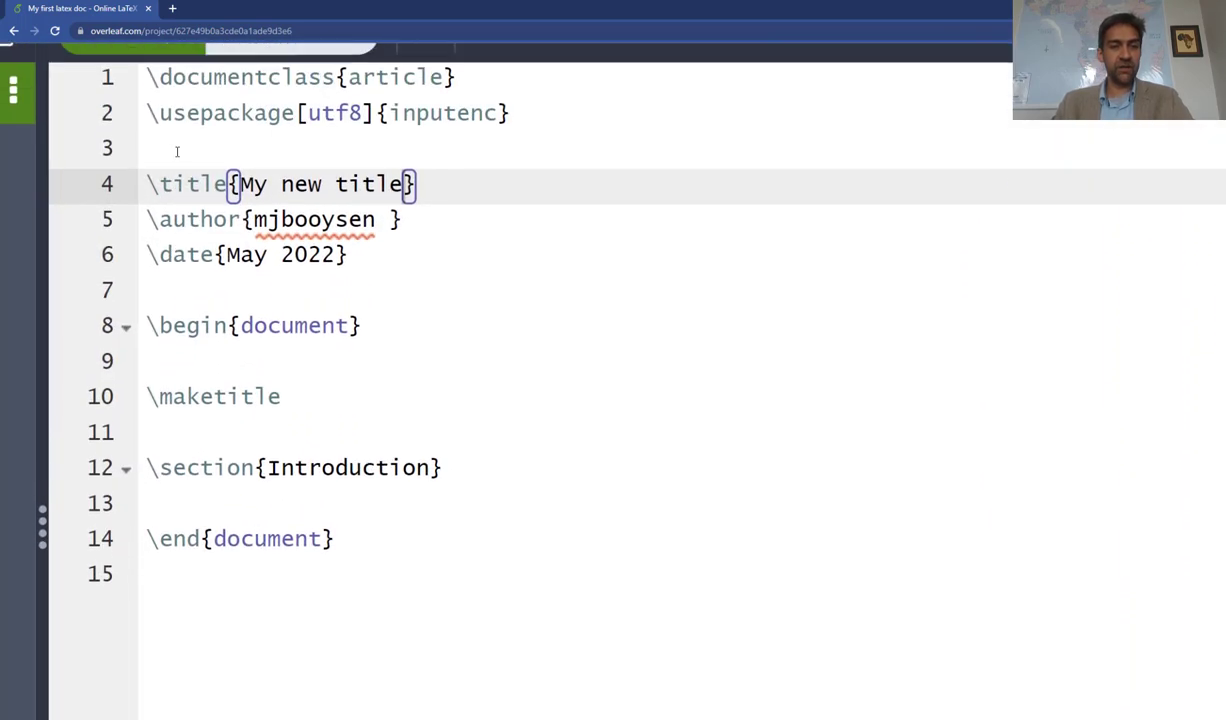
# Step: Replace the author username with the author's full name and recompile
pyautogui.doubleClick(335, 221)
pyautogui.write('Thinus ')
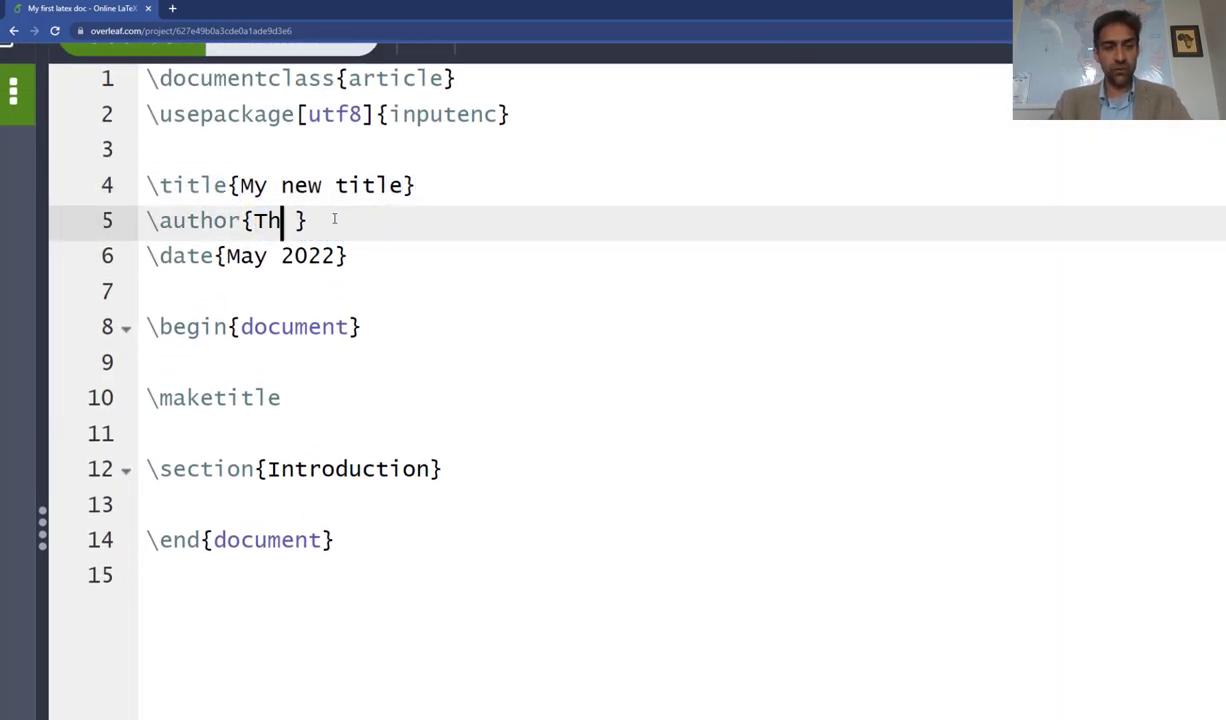
pyautogui.write('Booysen')
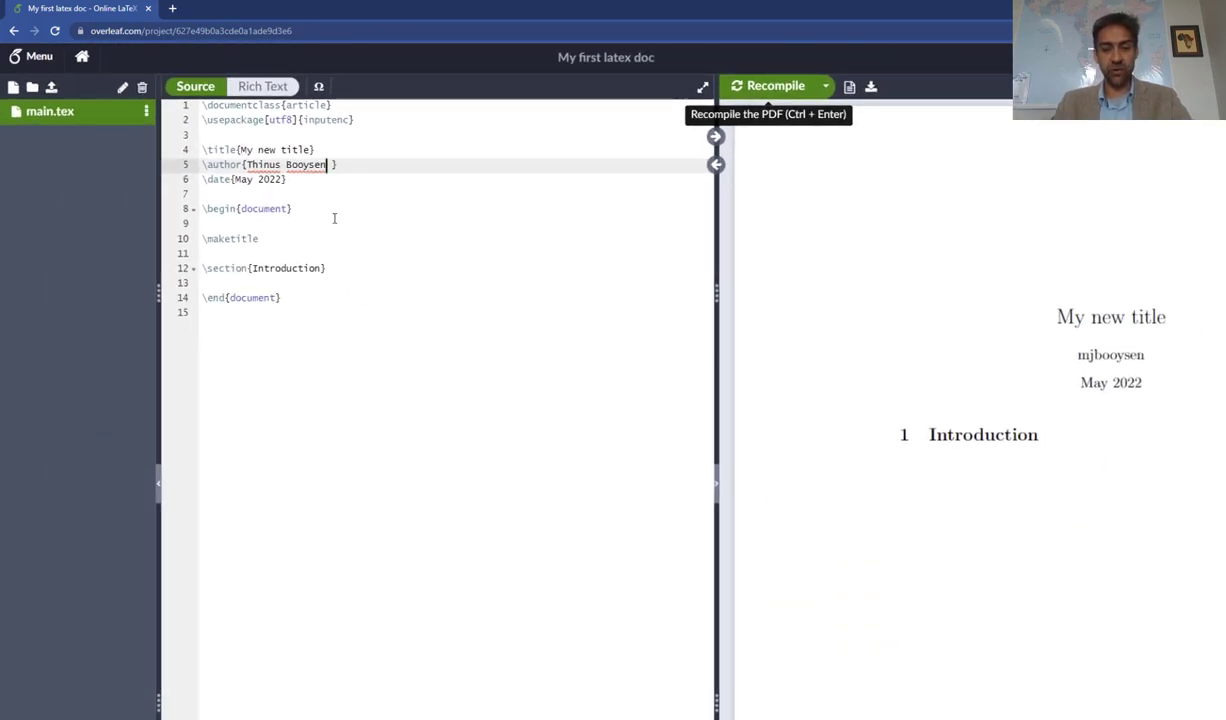
pyautogui.hotkey('ctrl', 'Return')
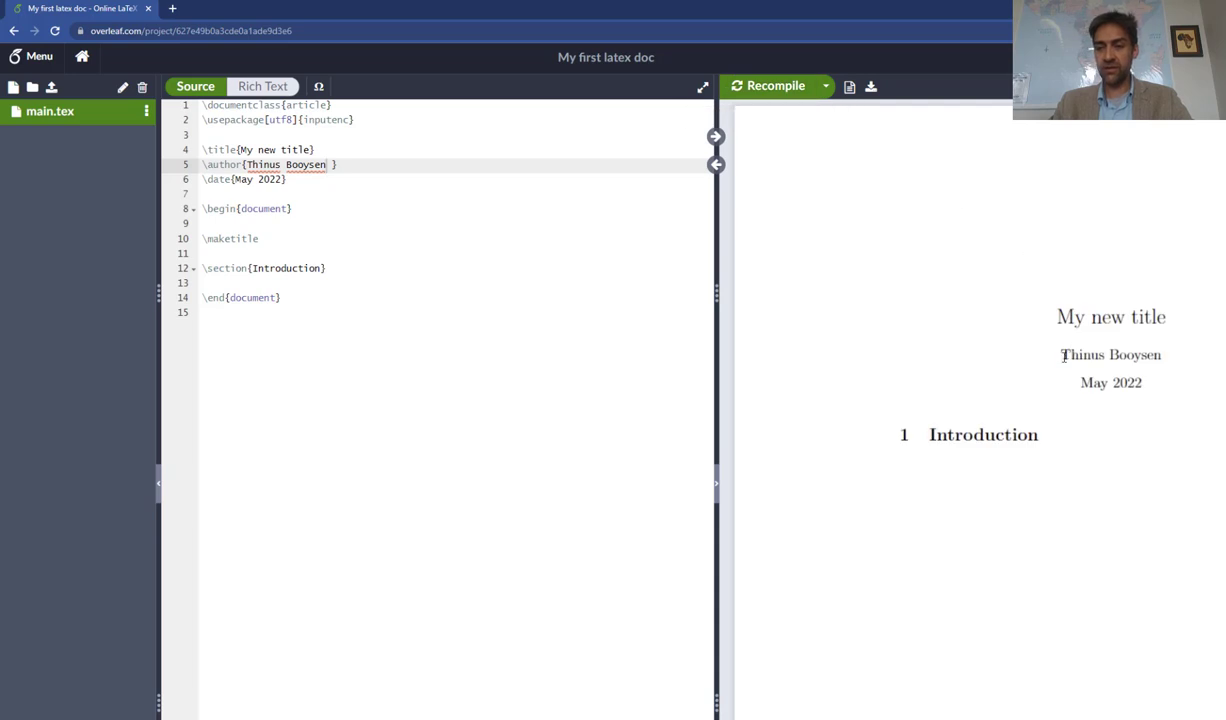
# Step: Insert two blank lines above \maketitle in the document body
pyautogui.moveTo(1062, 354); pyautogui.dragTo(1159, 355)
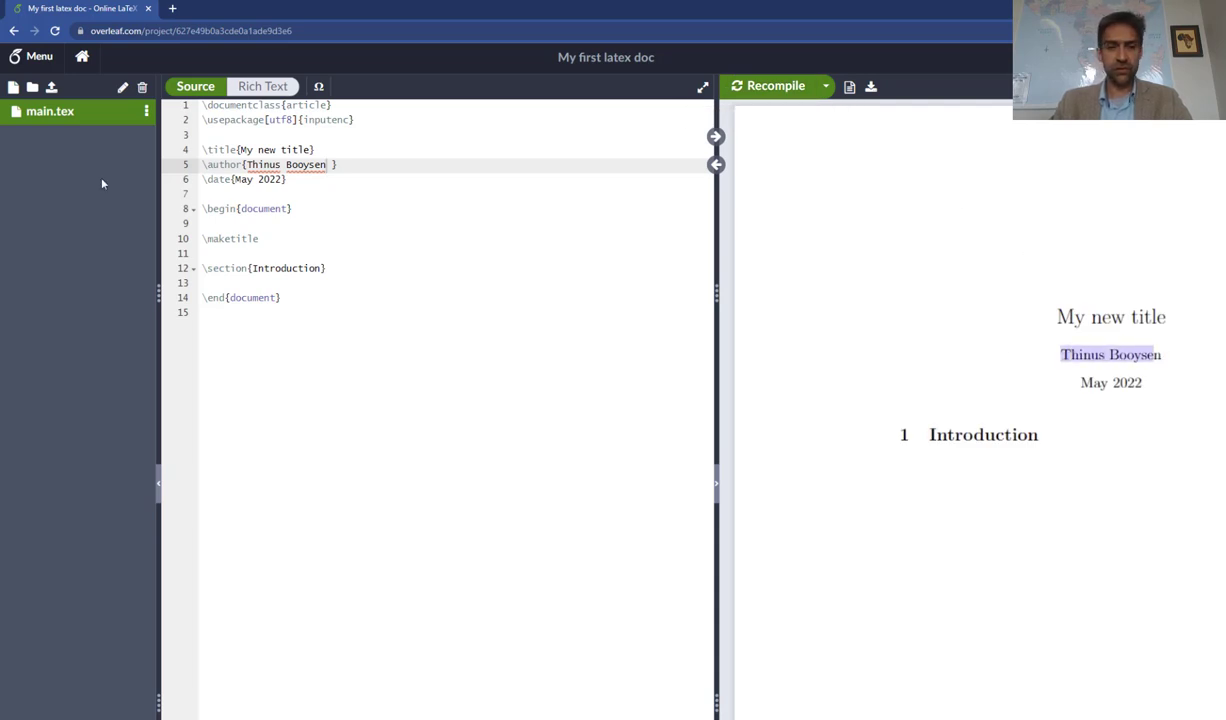
pyautogui.click(210, 191)
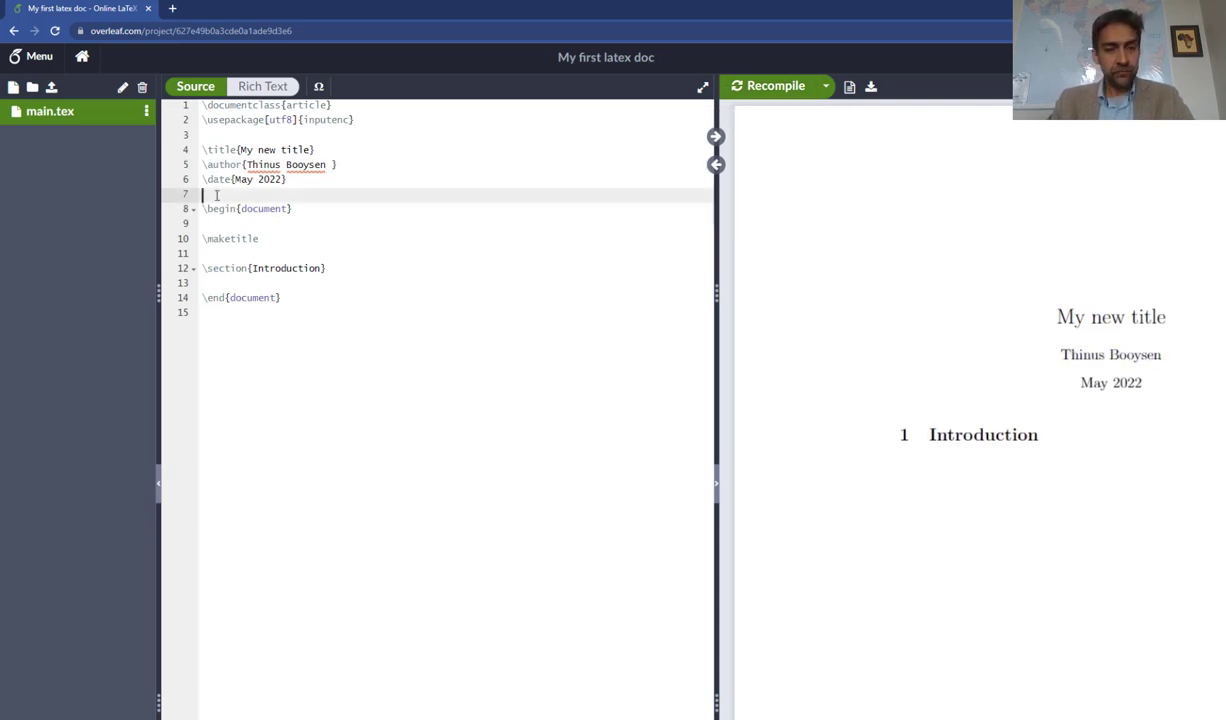
pyautogui.moveTo(203, 208); pyautogui.dragTo(309, 208)
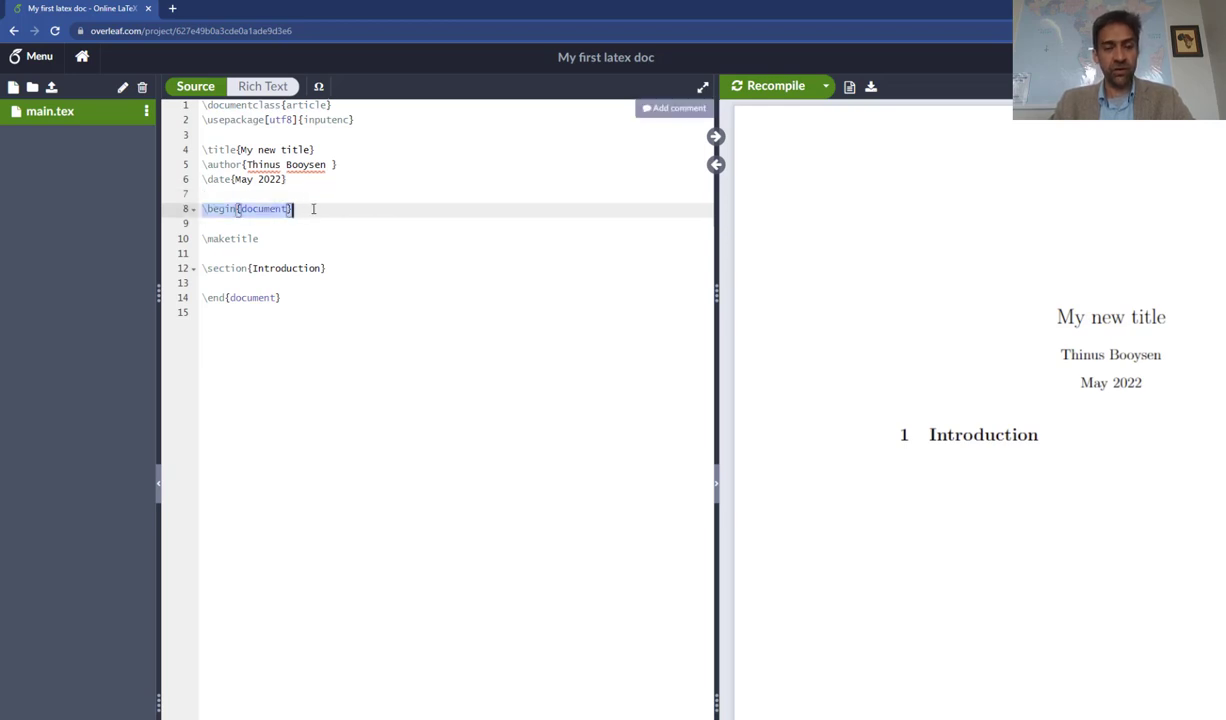
pyautogui.click(280, 297)
pyautogui.keyDown('shift'); pyautogui.click(203, 208); pyautogui.keyUp('shift')
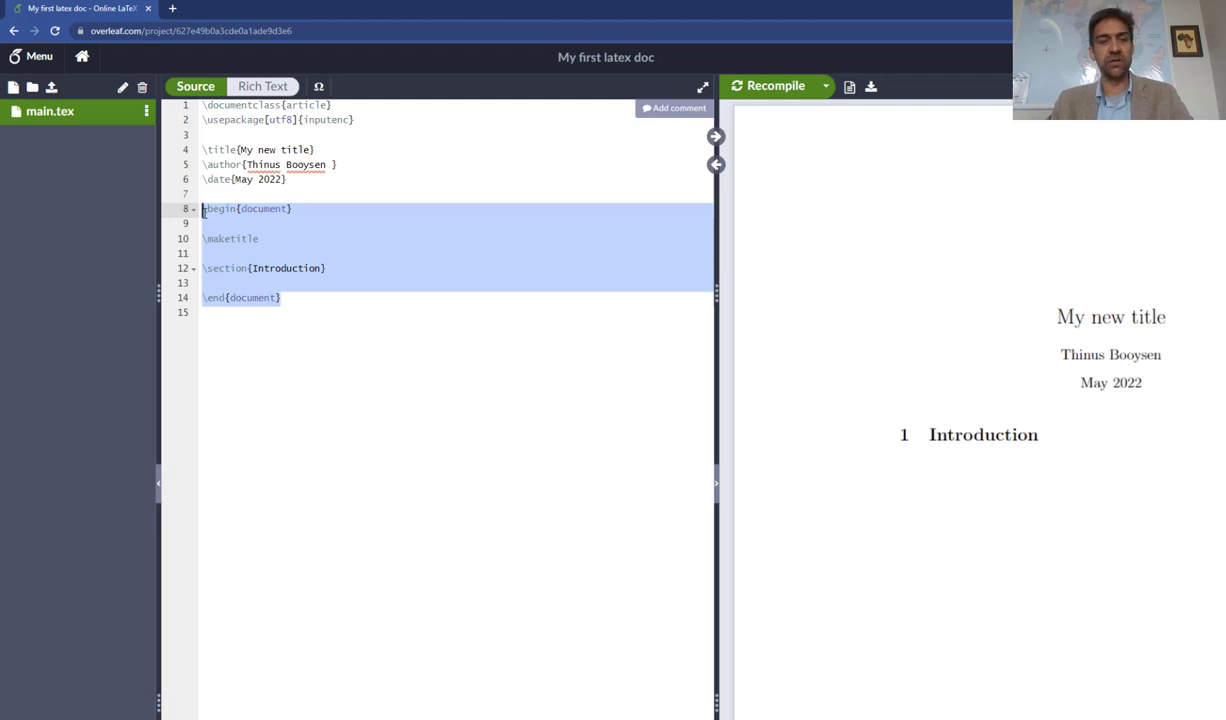
pyautogui.press('Right')
pyautogui.press('Up')
pyautogui.press('Up')
pyautogui.press('Up')
pyautogui.press('Up')
pyautogui.press('Up')
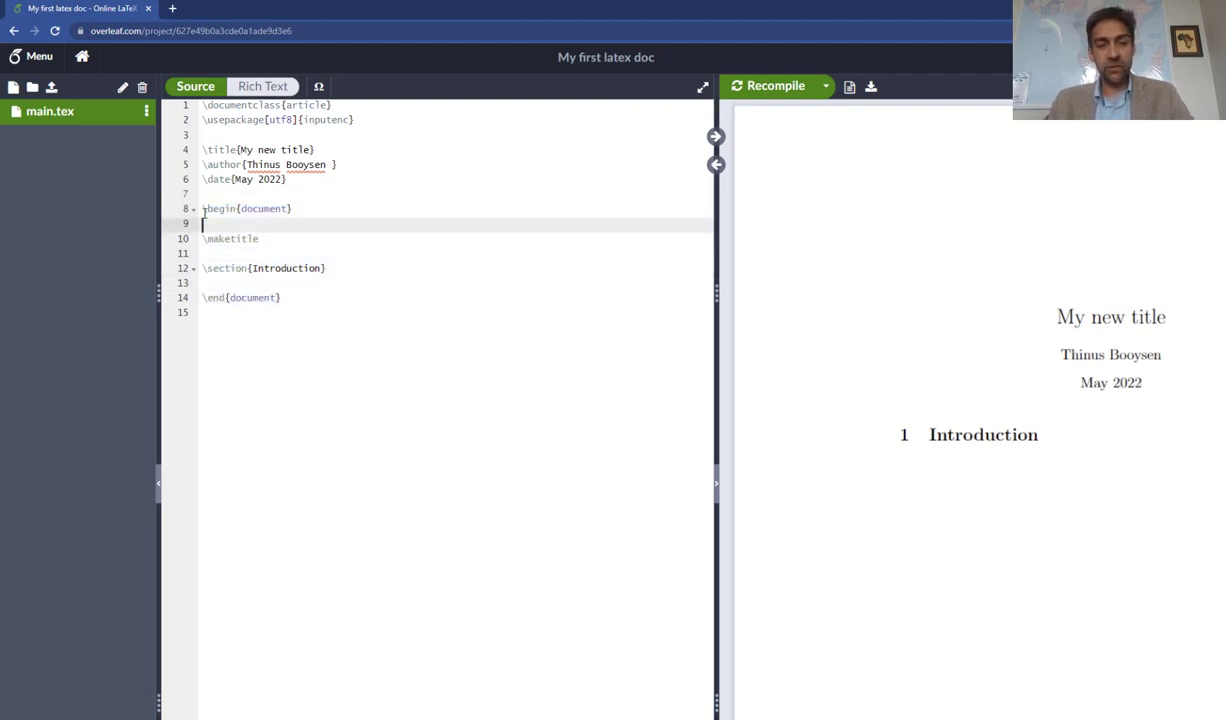
pyautogui.press('Down')
pyautogui.press('Home')
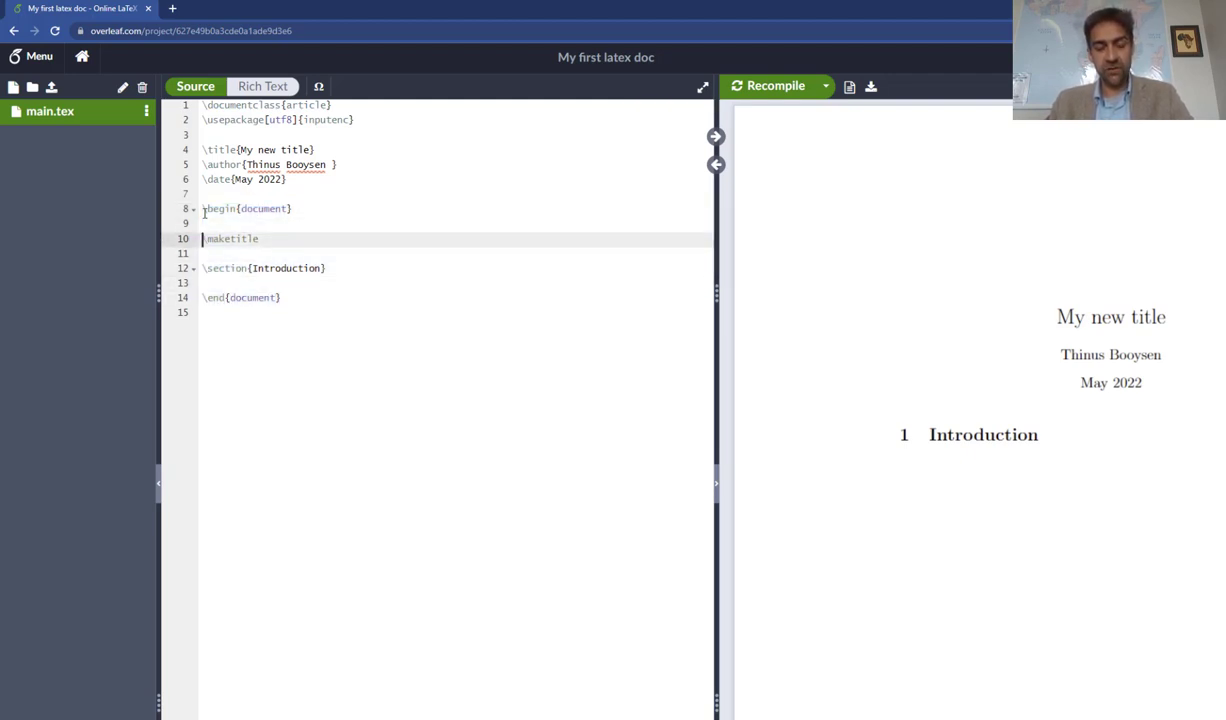
pyautogui.press('Return')
pyautogui.press('Up')
pyautogui.press('Return')
pyautogui.press('Up')
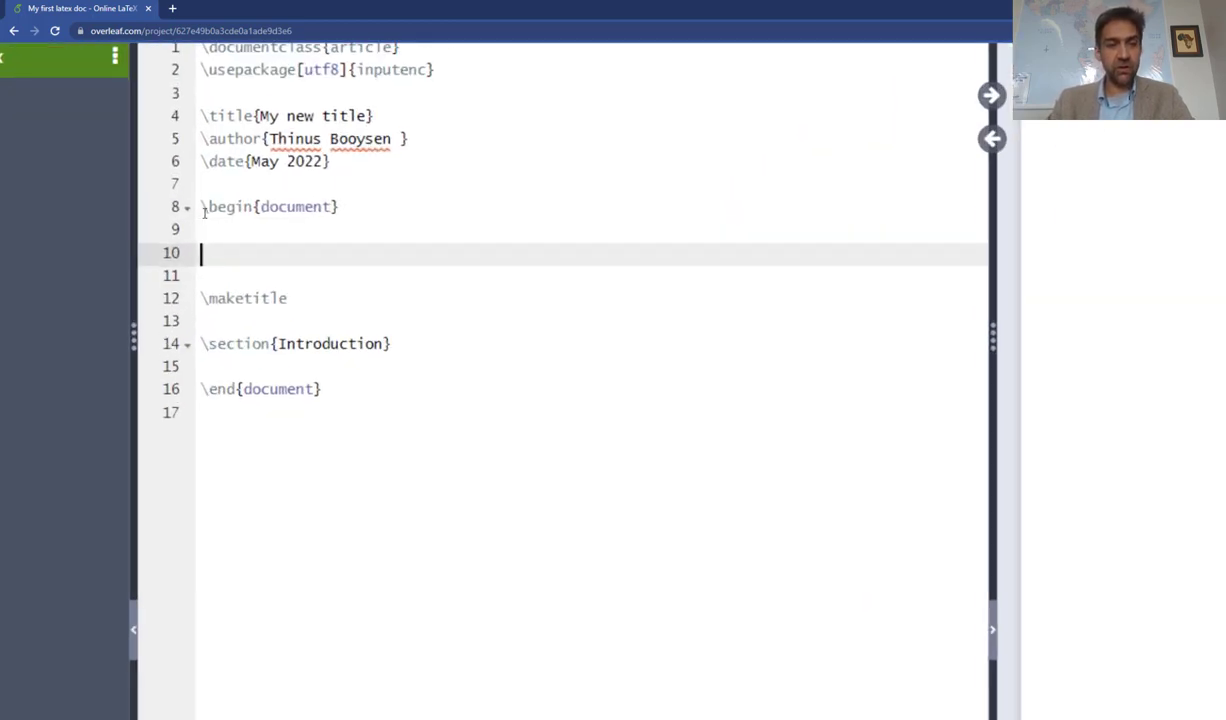
# Step: Add the comment '% I still need to do something here.' and recompile
pyautogui.write('%')
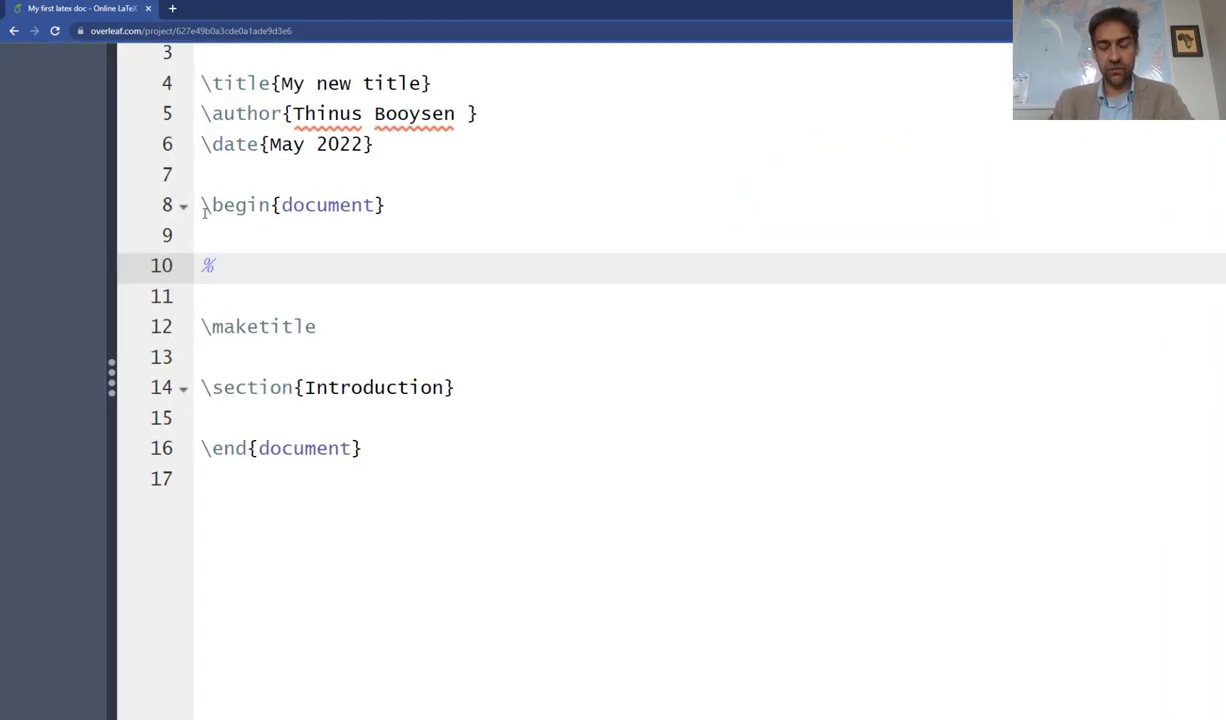
pyautogui.write(' I still need to do e')
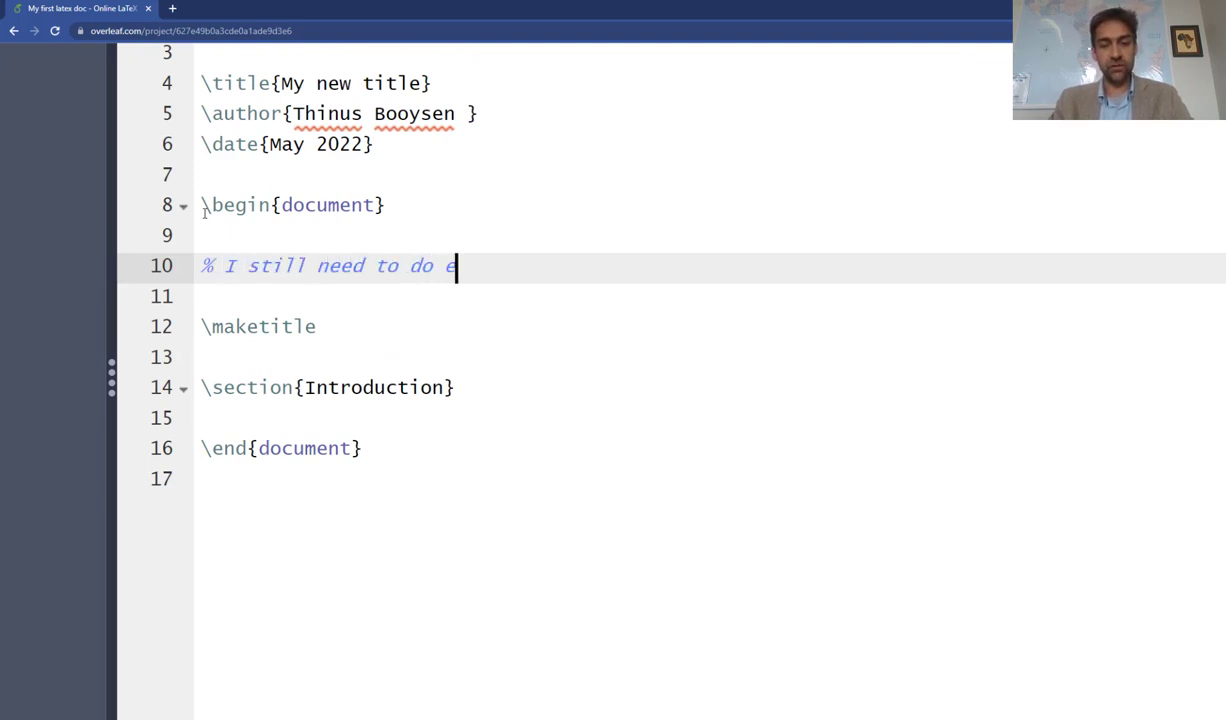
pyautogui.press('BackSpace')
pyautogui.write('some')
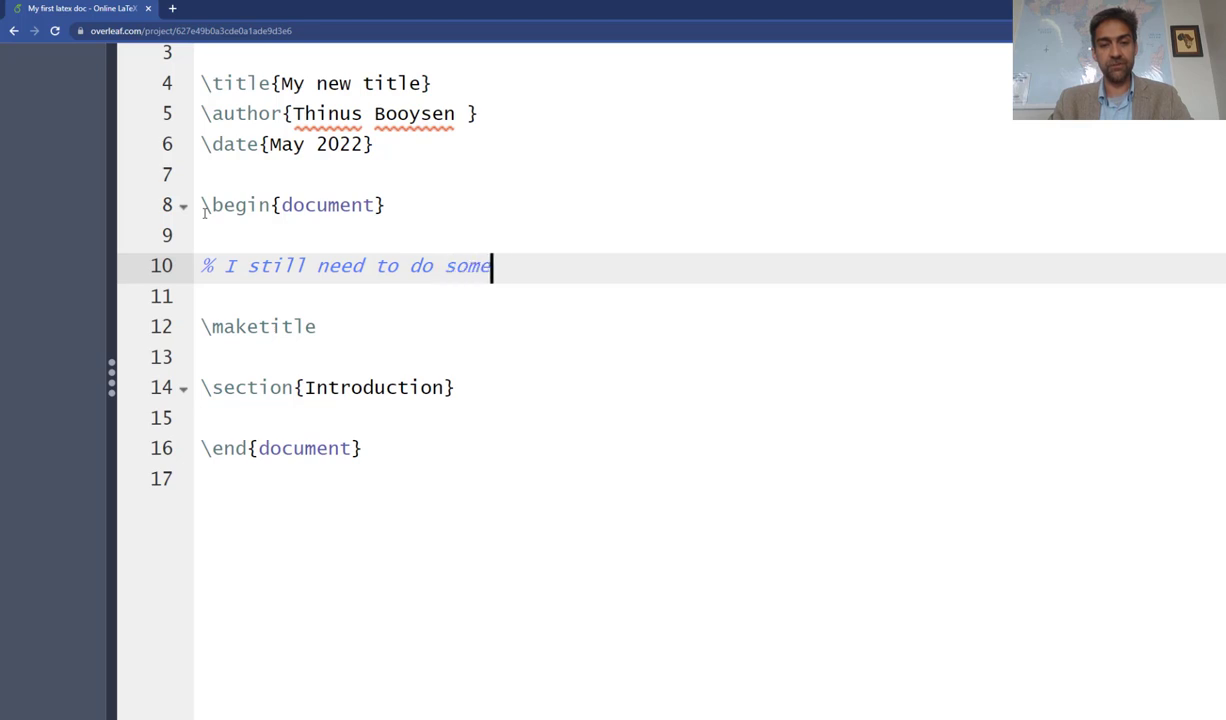
pyautogui.write('thing here.')
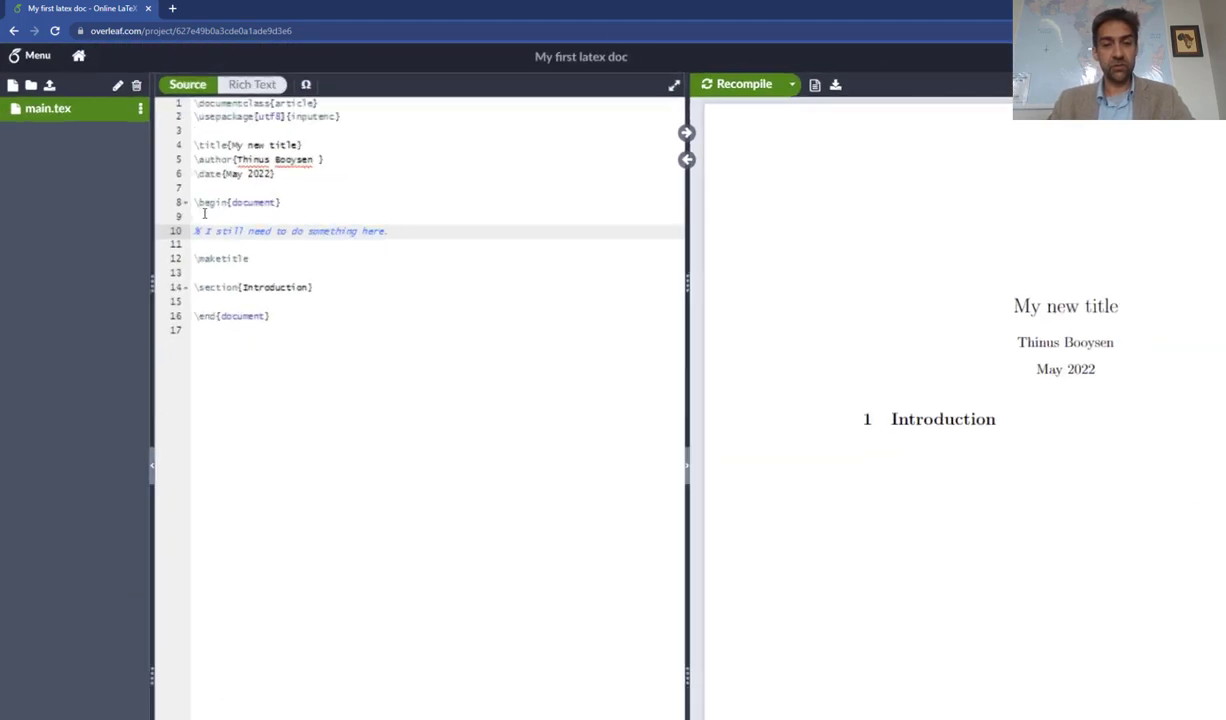
pyautogui.hotkey('ctrl', 's')
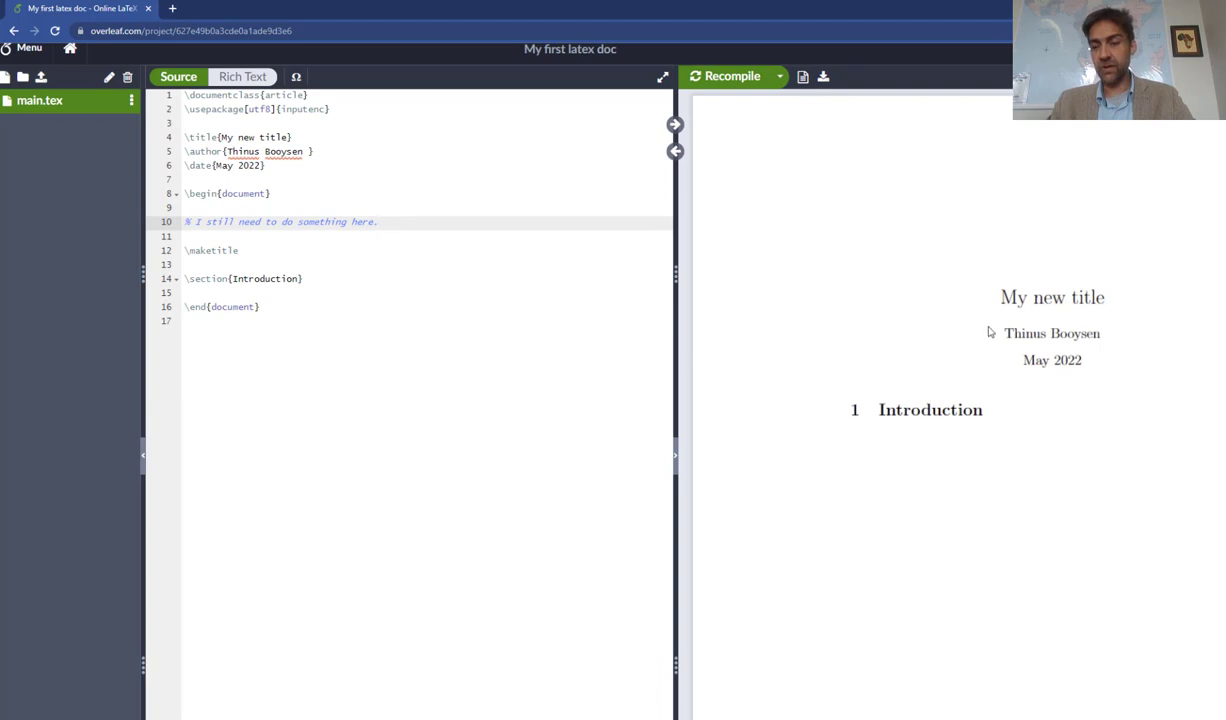
# Step: Comment out \maketitle with % and recompile to hide the title block
pyautogui.moveTo(380, 222); pyautogui.dragTo(174, 222)
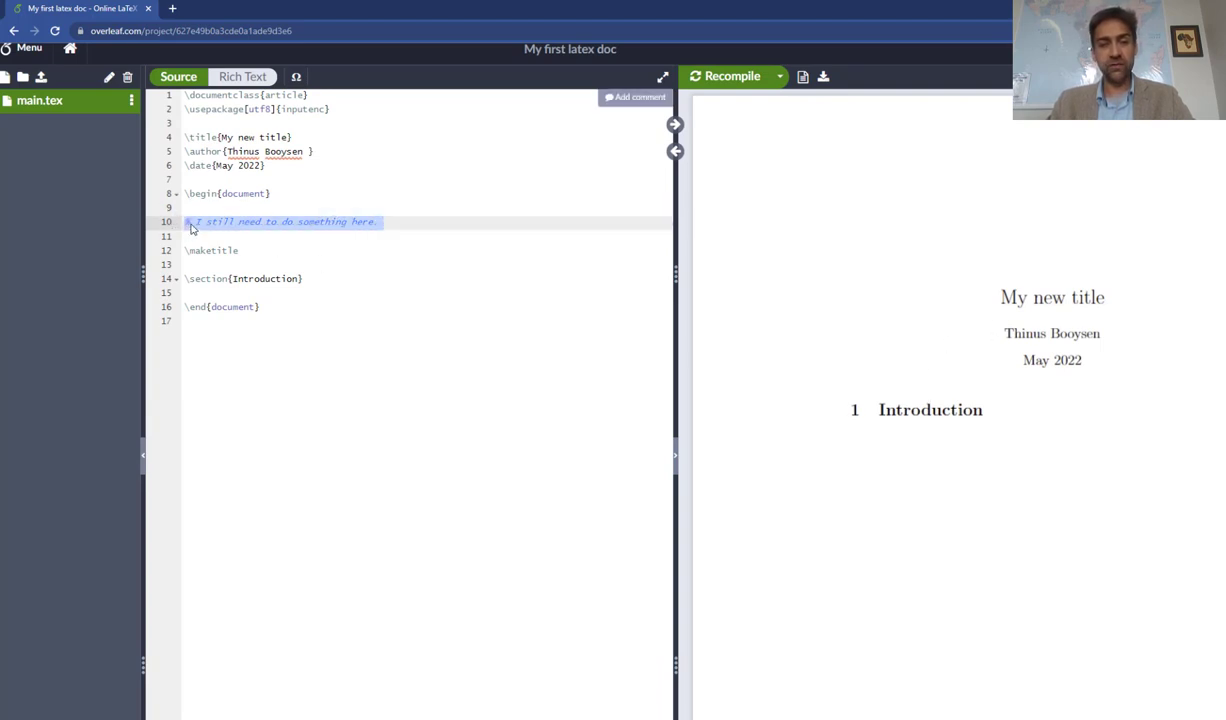
pyautogui.click(190, 222)
pyautogui.hotkey('shift', 'Home')
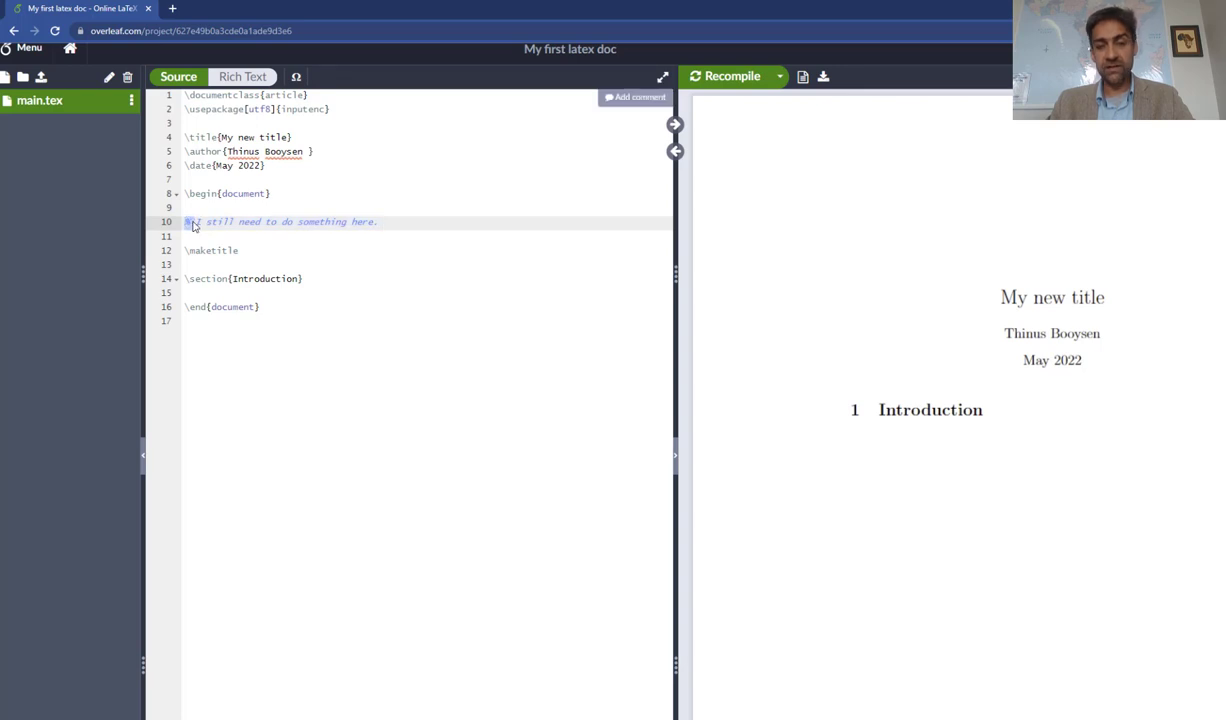
pyautogui.moveTo(194, 224); pyautogui.dragTo(414, 225)
pyautogui.press('Down')
pyautogui.press('Down')
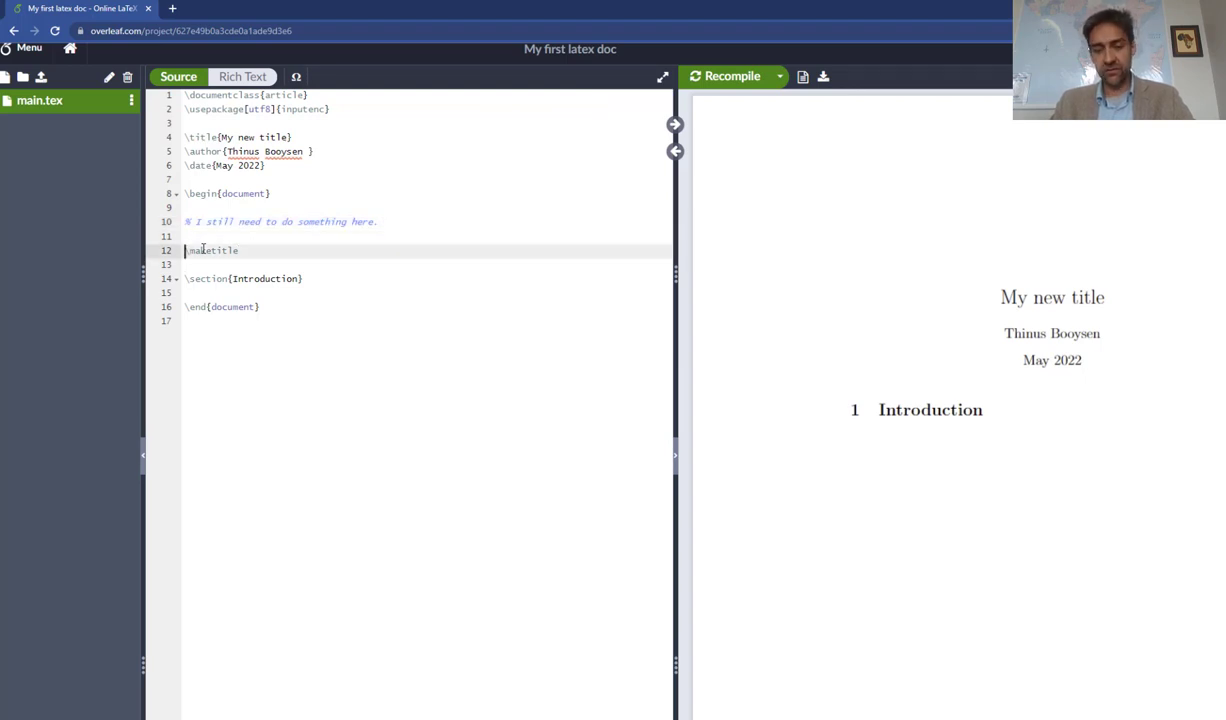
pyautogui.write('%')
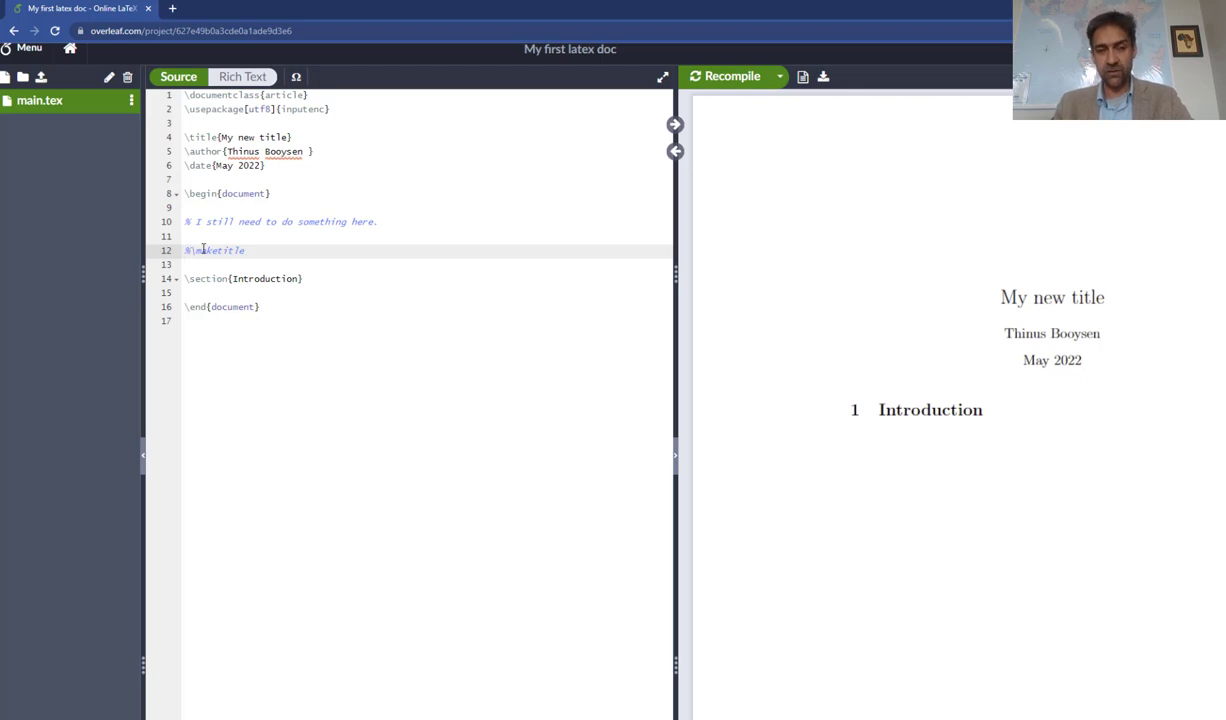
pyautogui.click(241, 250)
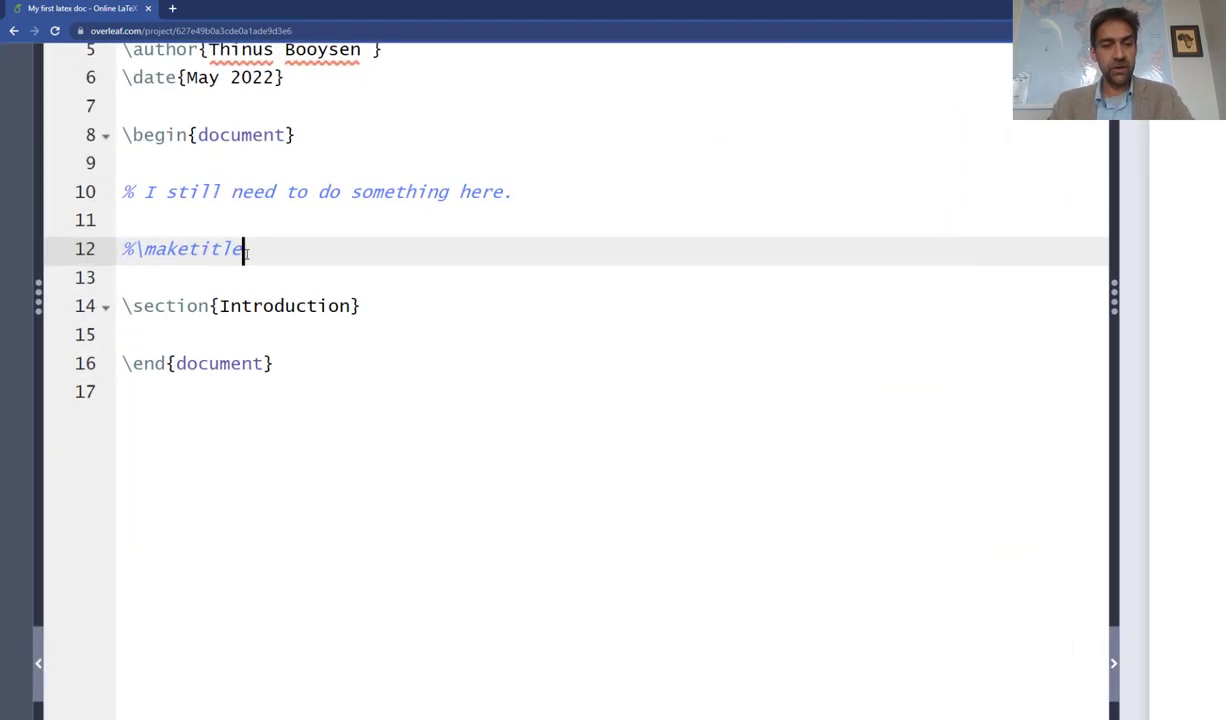
pyautogui.hotkey('ctrl', 's')
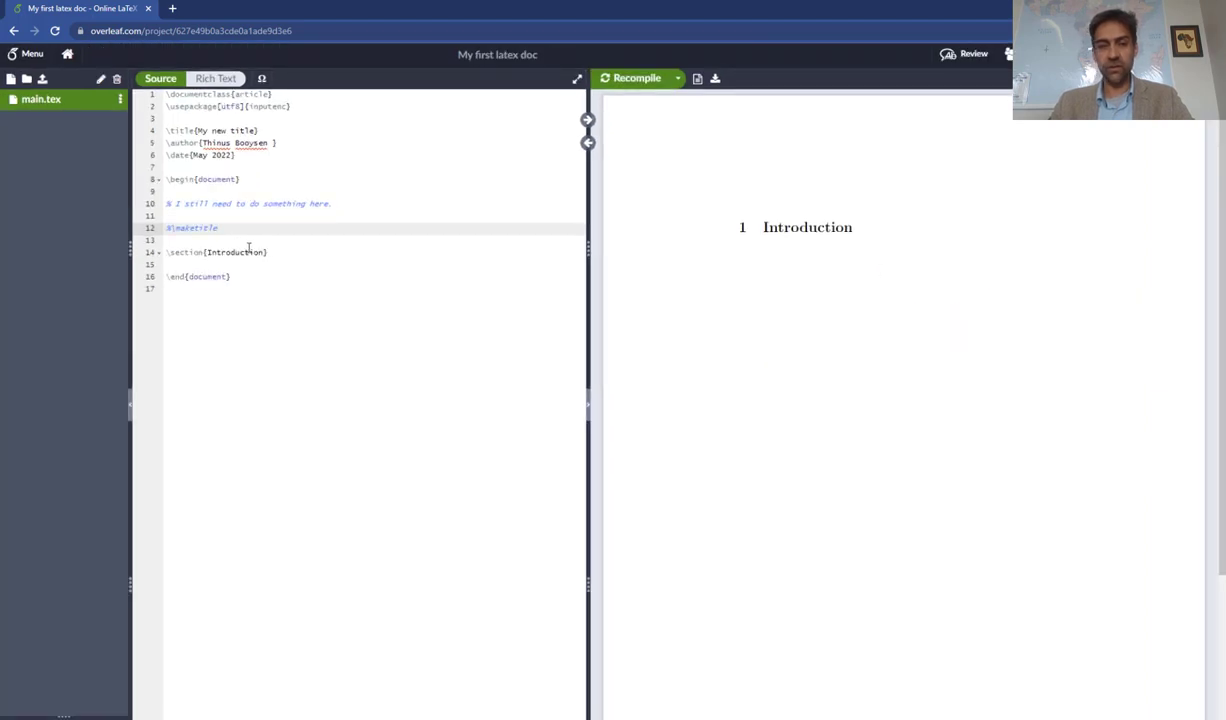
# Step: Remove the % before \maketitle and recompile to restore the title block
pyautogui.click(172, 228)
pyautogui.press('BackSpace')
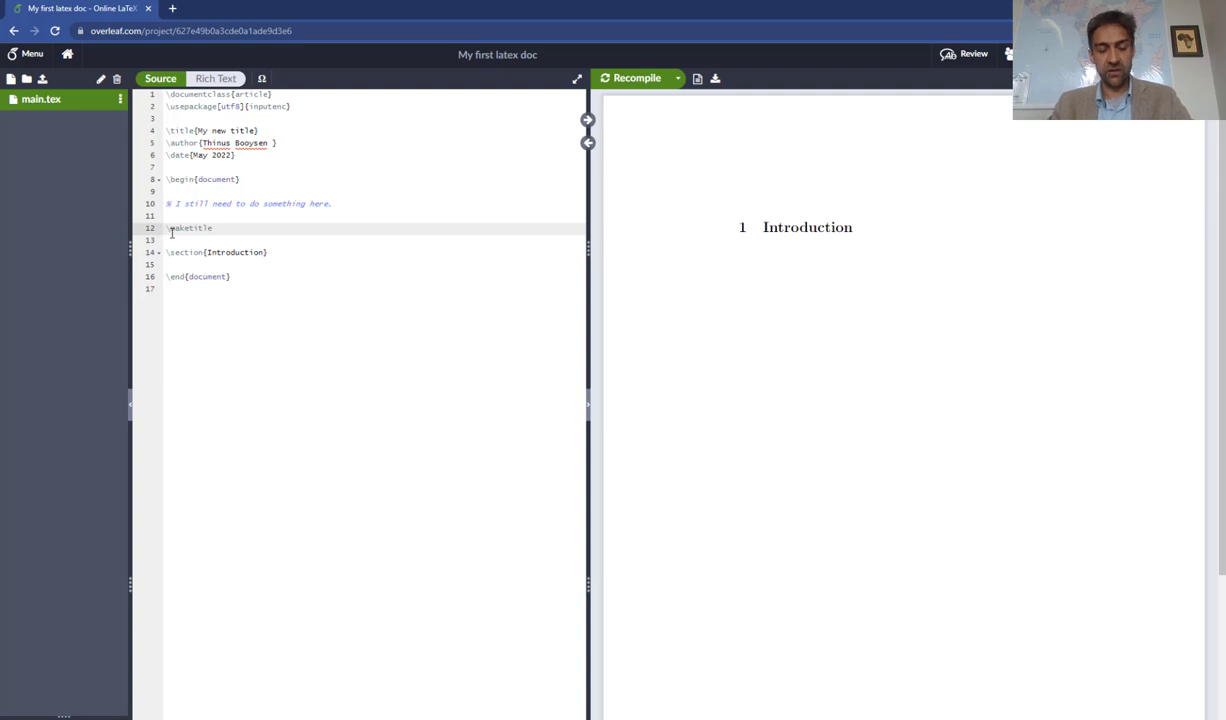
pyautogui.hotkey('ctrl', 's')
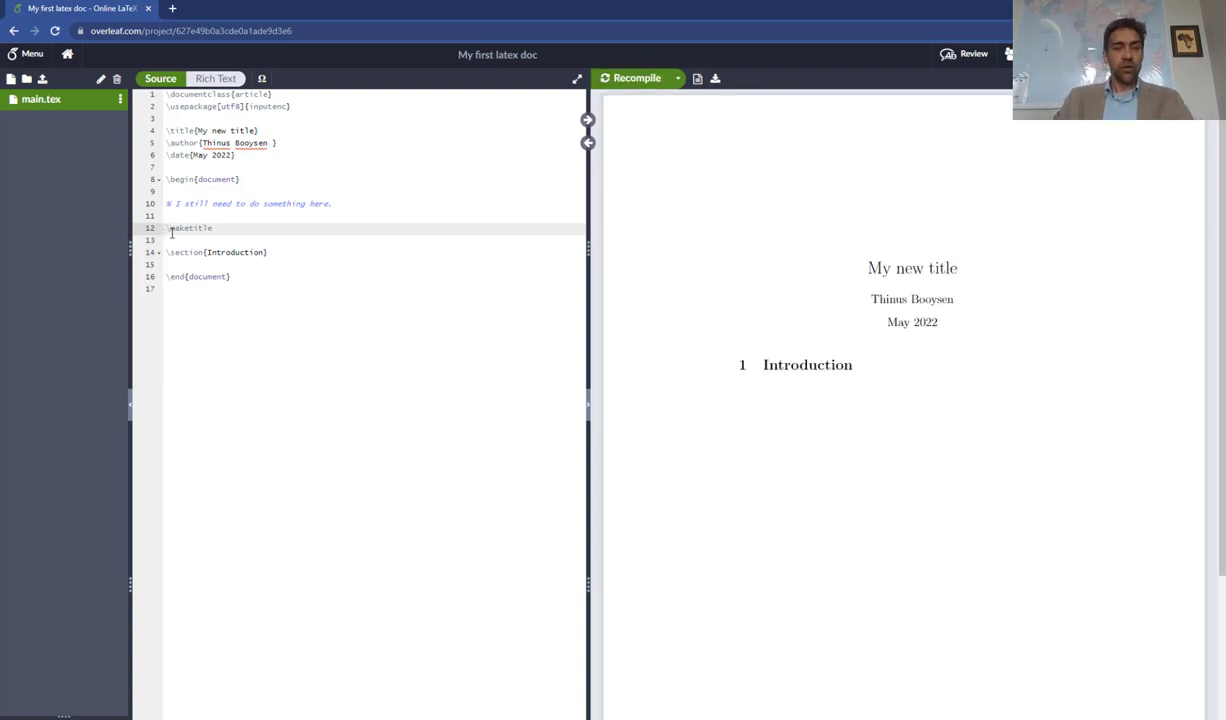
# Step: Replace 'Introduction' in the \section heading with 'Context' and start a new line below it
pyautogui.press('Down')
pyautogui.press('Down')
pyautogui.press('Down')
pyautogui.press('Up')
pyautogui.hotkey('shift', 'Right')
pyautogui.hotkey('shift', 'Right')
pyautogui.hotkey('shift', 'Right')
pyautogui.hotkey('shift', 'Right')
pyautogui.hotkey('shift', 'Right')
pyautogui.hotkey('shift', 'Right')
pyautogui.hotkey('shift', 'Right')
pyautogui.hotkey('shift', 'Right')
pyautogui.hotkey('shift', 'Right')
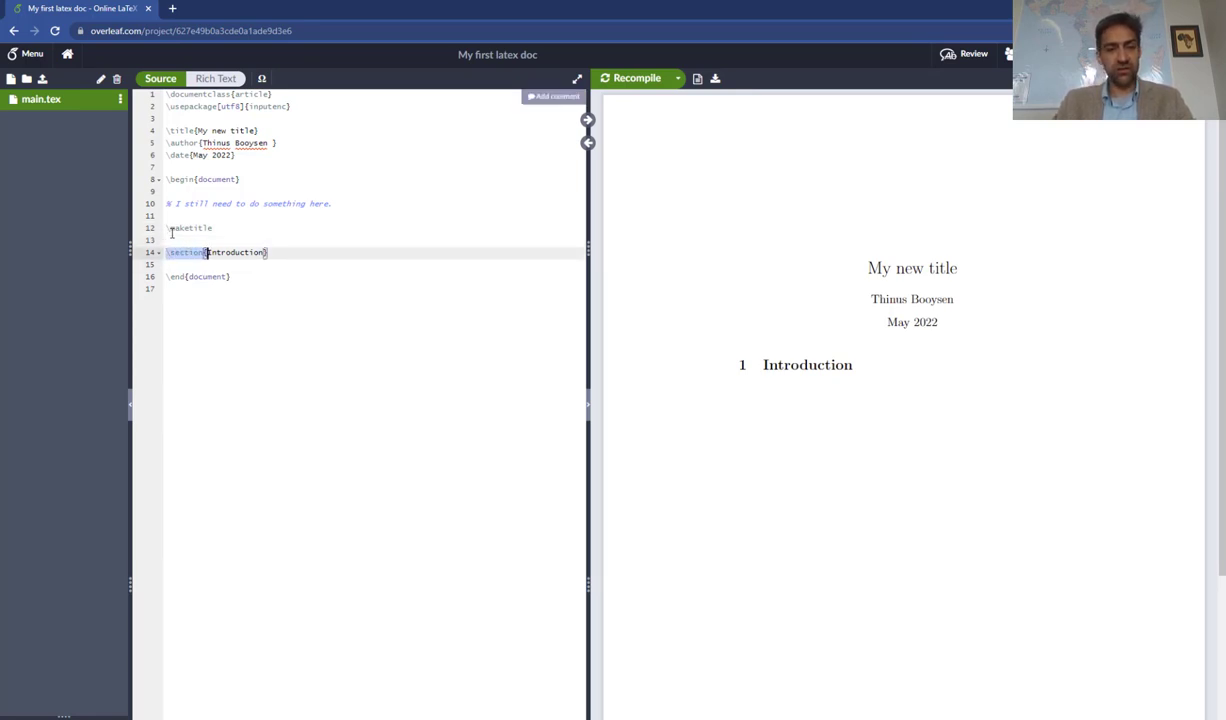
pyautogui.press('Left')
pyautogui.press('Up')
pyautogui.press('Down')
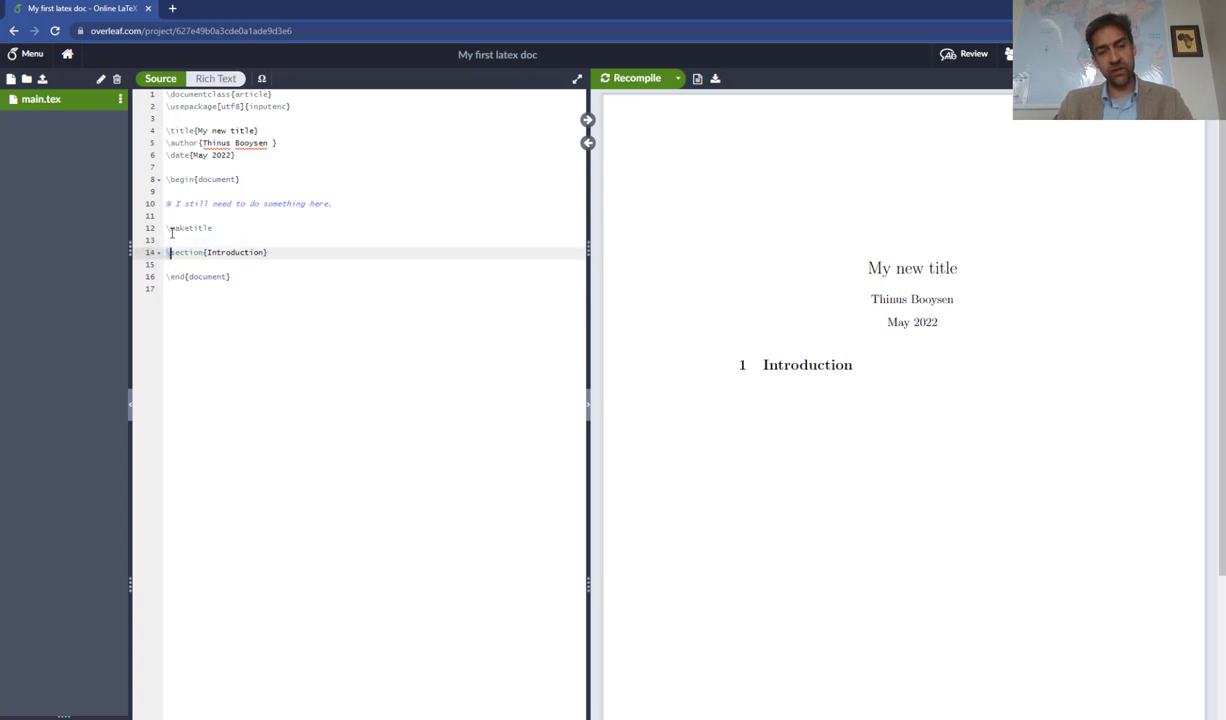
pyautogui.hotkey('shift', 'Right')
pyautogui.hotkey('shift', 'Right')
pyautogui.hotkey('shift', 'Right')
pyautogui.hotkey('shift', 'Right')
pyautogui.hotkey('shift', 'Right')
pyautogui.hotkey('shift', 'Right')
pyautogui.hotkey('shift', 'Right')
pyautogui.hotkey('shift', 'Right')
pyautogui.hotkey('shift', 'Right')
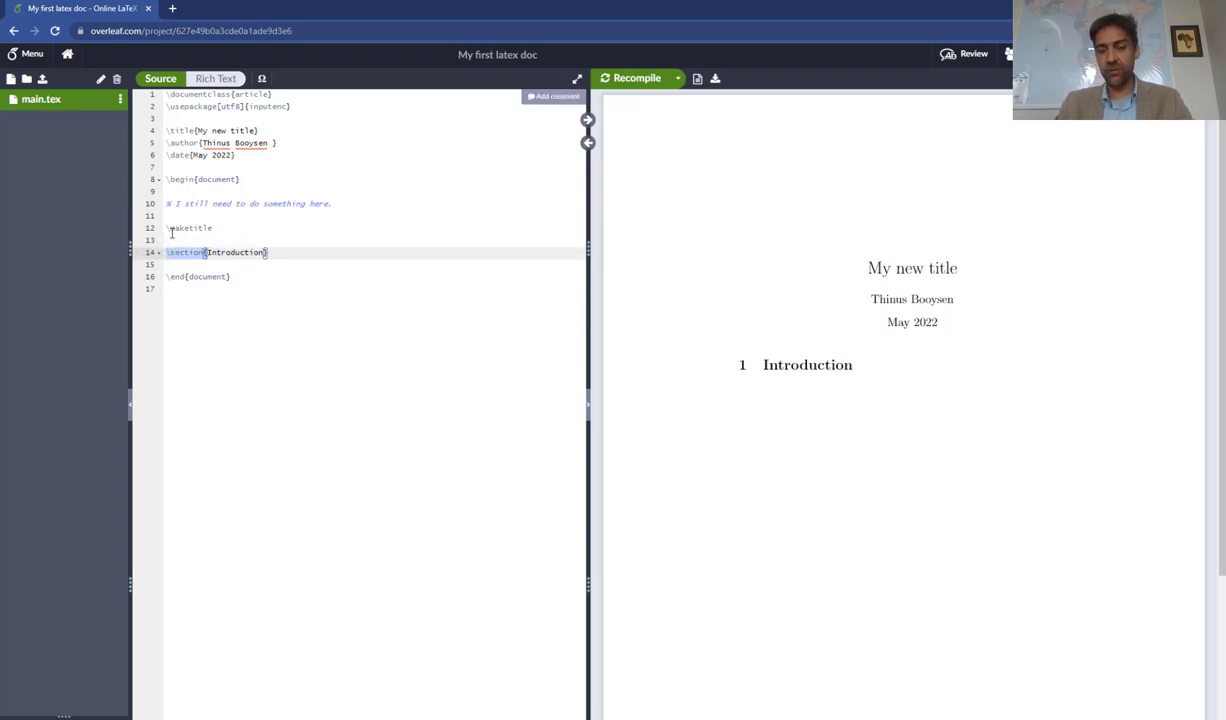
pyautogui.doubleClick(248, 94)
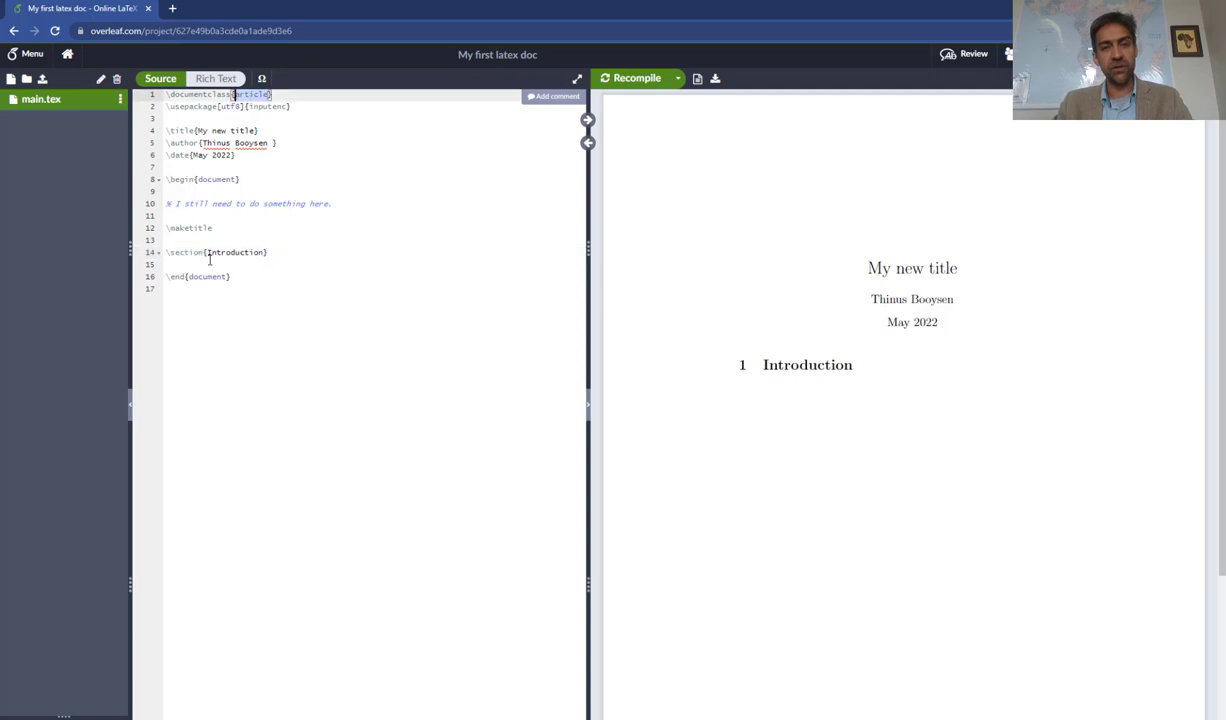
pyautogui.moveTo(204, 252); pyautogui.dragTo(174, 253)
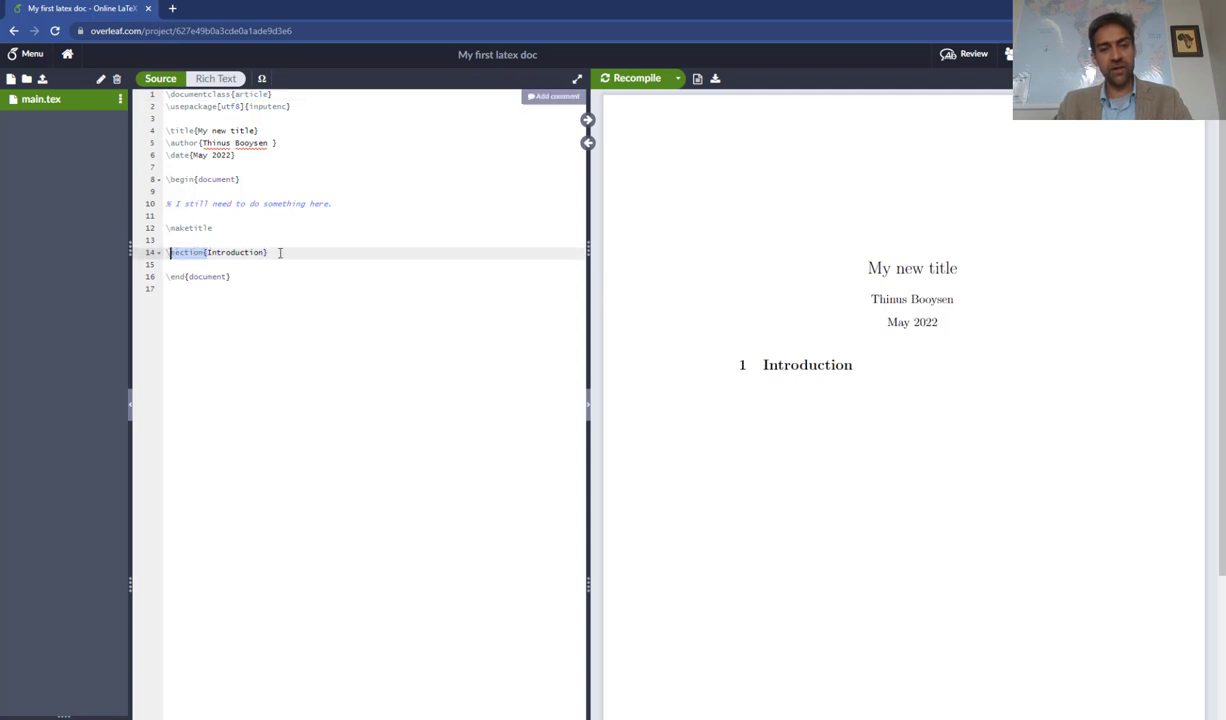
pyautogui.click(239, 252)
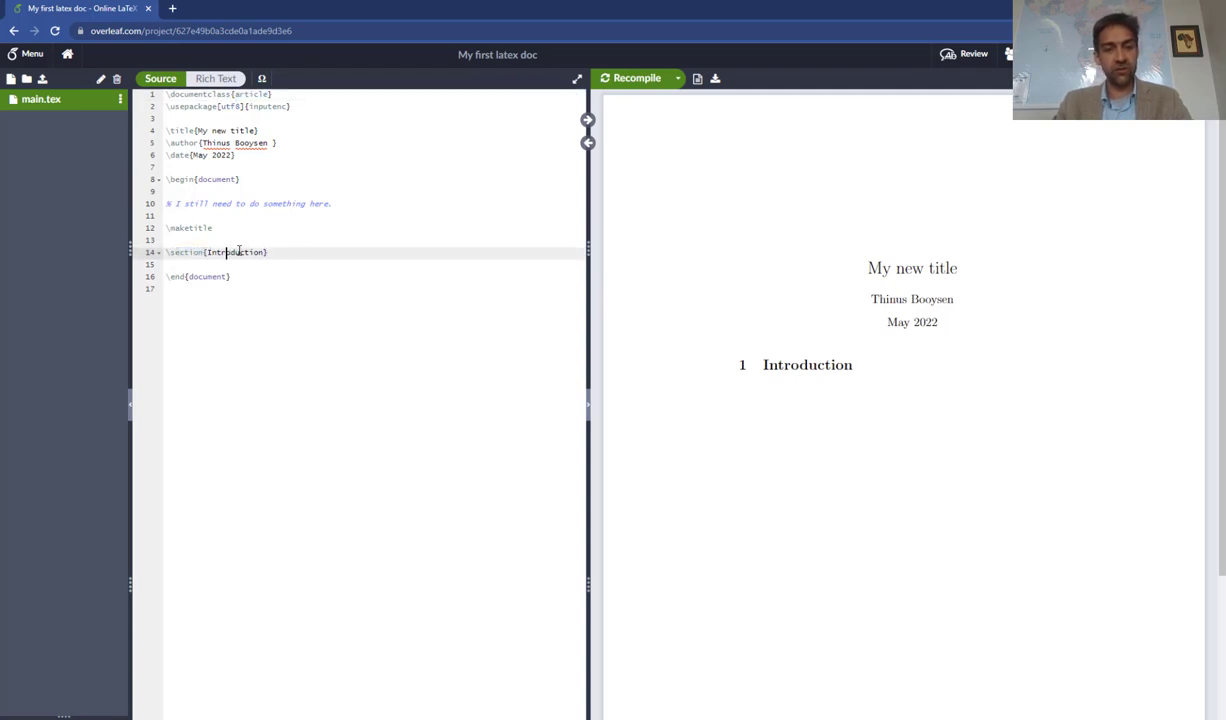
pyautogui.hotkey('shift', 'Right')
pyautogui.hotkey('shift', 'Right')
pyautogui.hotkey('shift', 'Right')
pyautogui.hotkey('shift', 'Right')
pyautogui.hotkey('shift', 'Right')
pyautogui.hotkey('shift', 'Right')
pyautogui.hotkey('shift', 'Right')
pyautogui.hotkey('shift', 'Right')
pyautogui.hotkey('shift', 'Right')
pyautogui.hotkey('shift', 'Right')
pyautogui.hotkey('shift', 'Right')
pyautogui.hotkey('shift', 'Right')
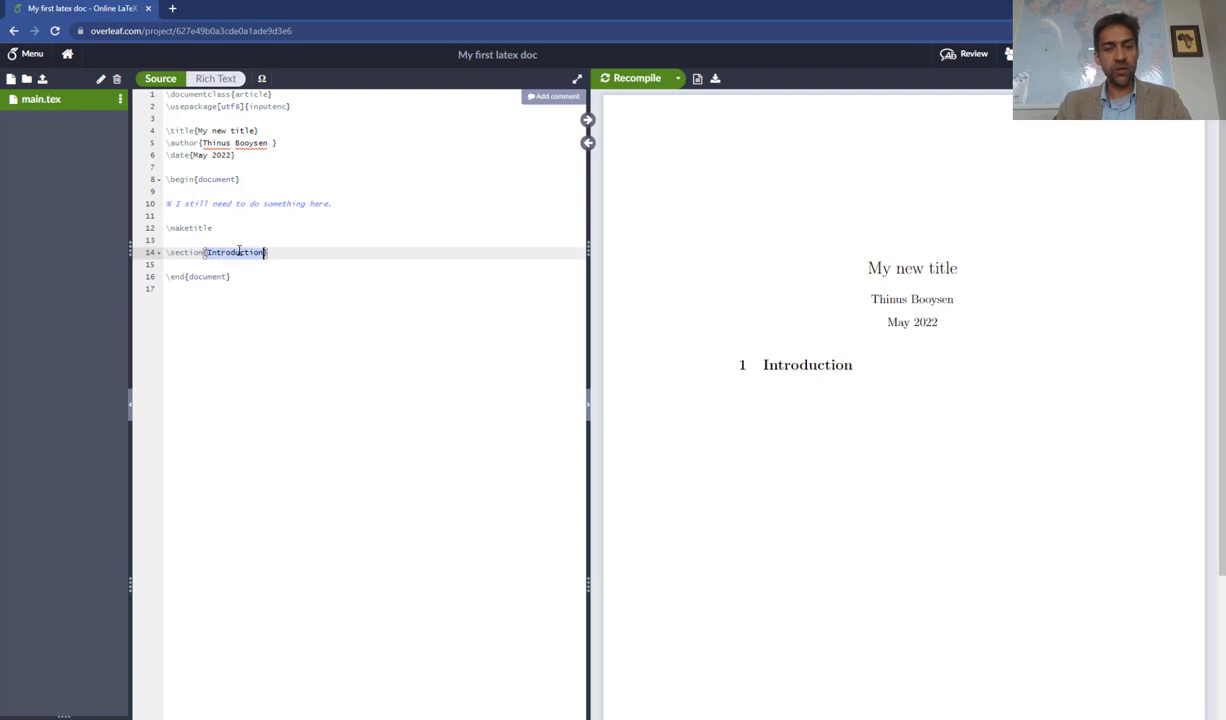
pyautogui.write('Context')
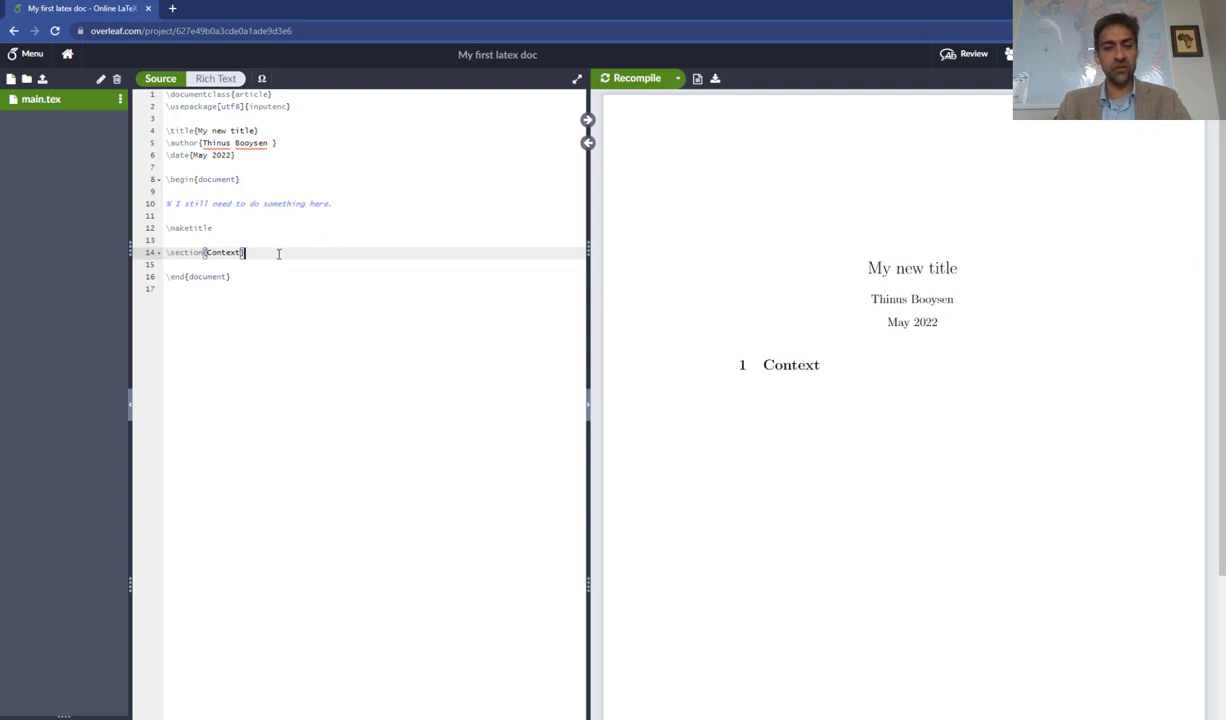
pyautogui.press('Return')
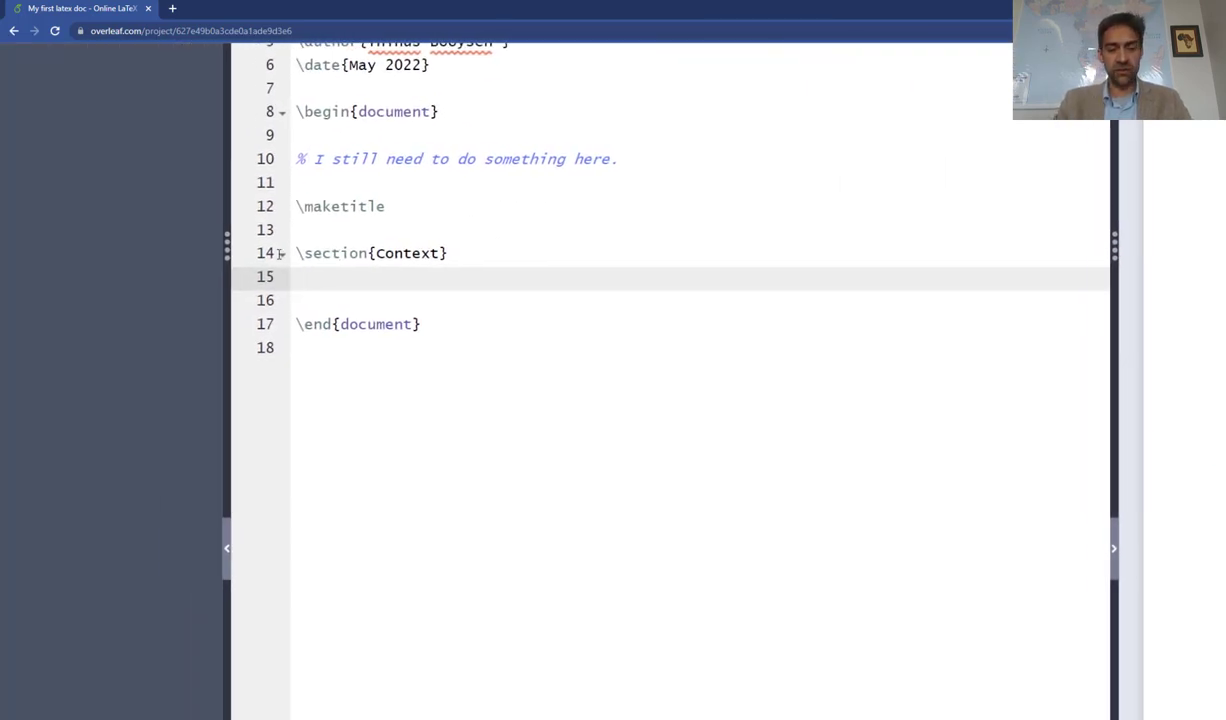
# Step: Type 'Typing types.' under Context and add a \subsubsection{Contribution} heading
pyautogui.write('Typin')
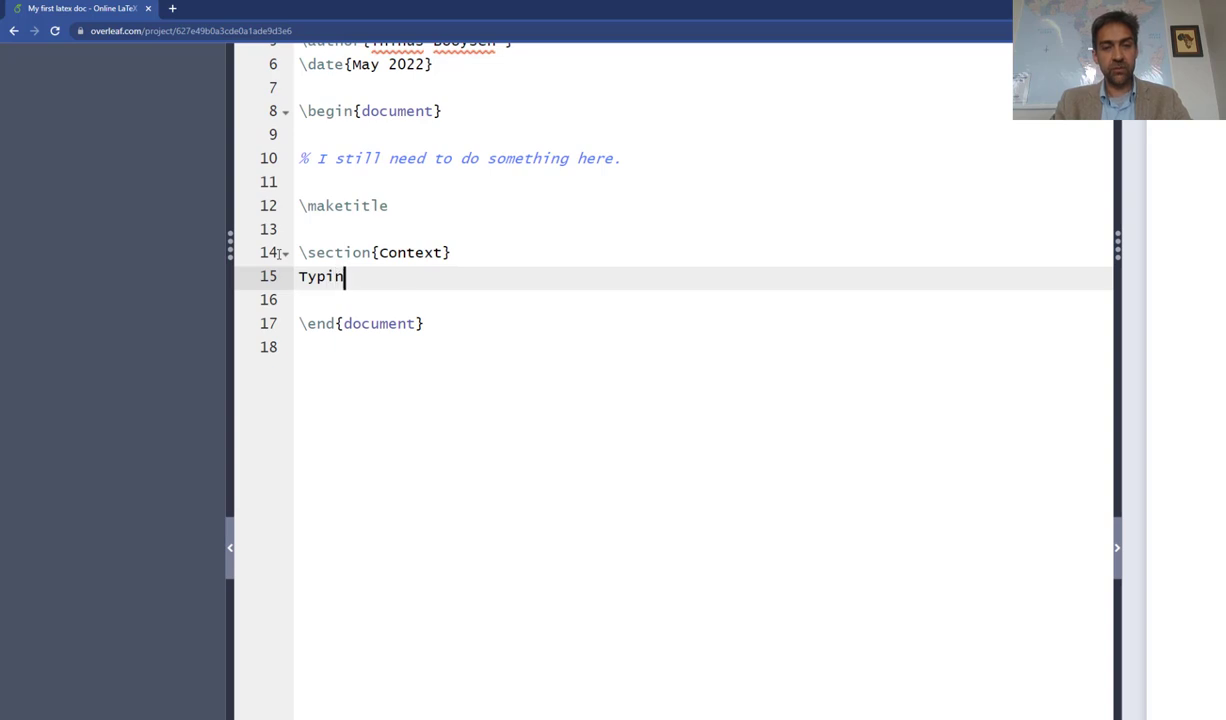
pyautogui.write('g types')
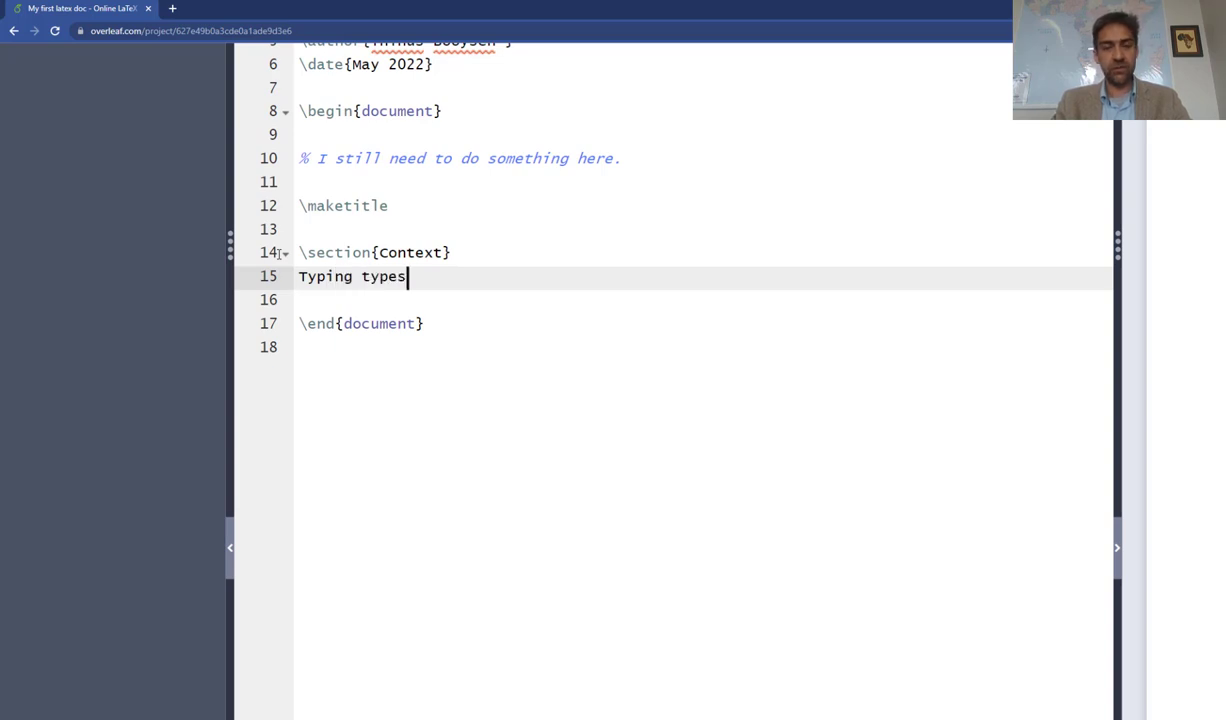
pyautogui.write('.')
pyautogui.press('Return')
pyautogui.press('Return')
pyautogui.write('\\s')
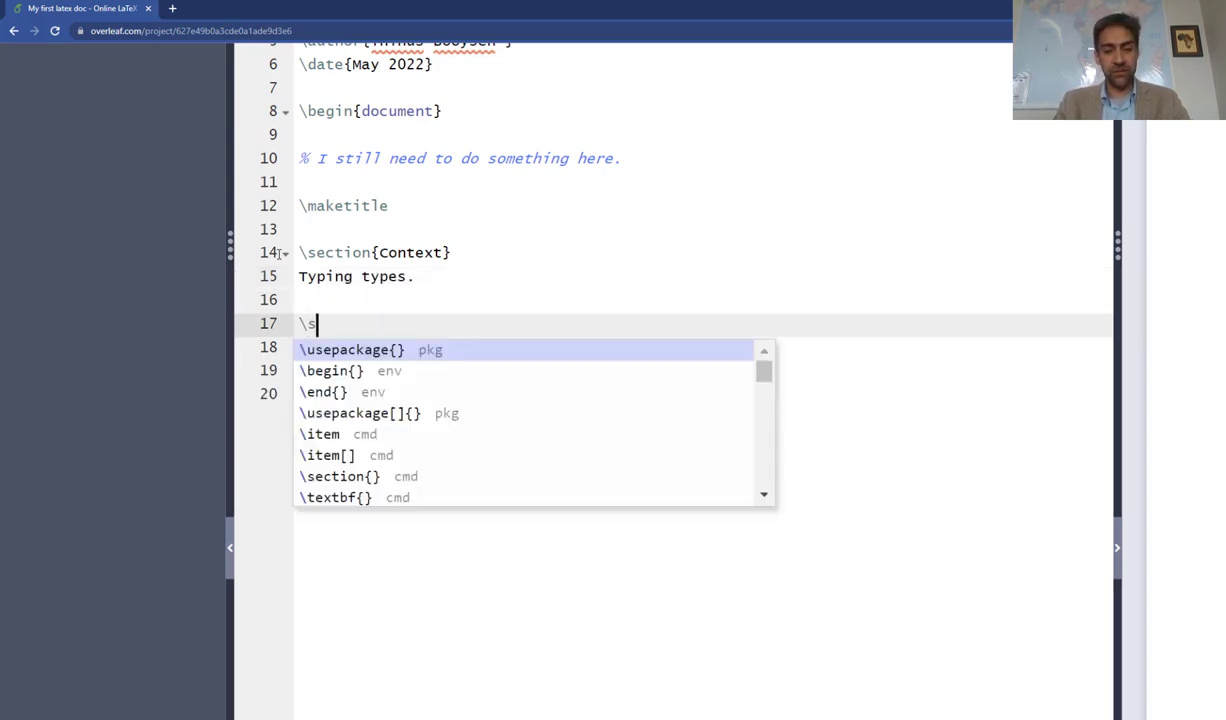
pyautogui.write('ub')
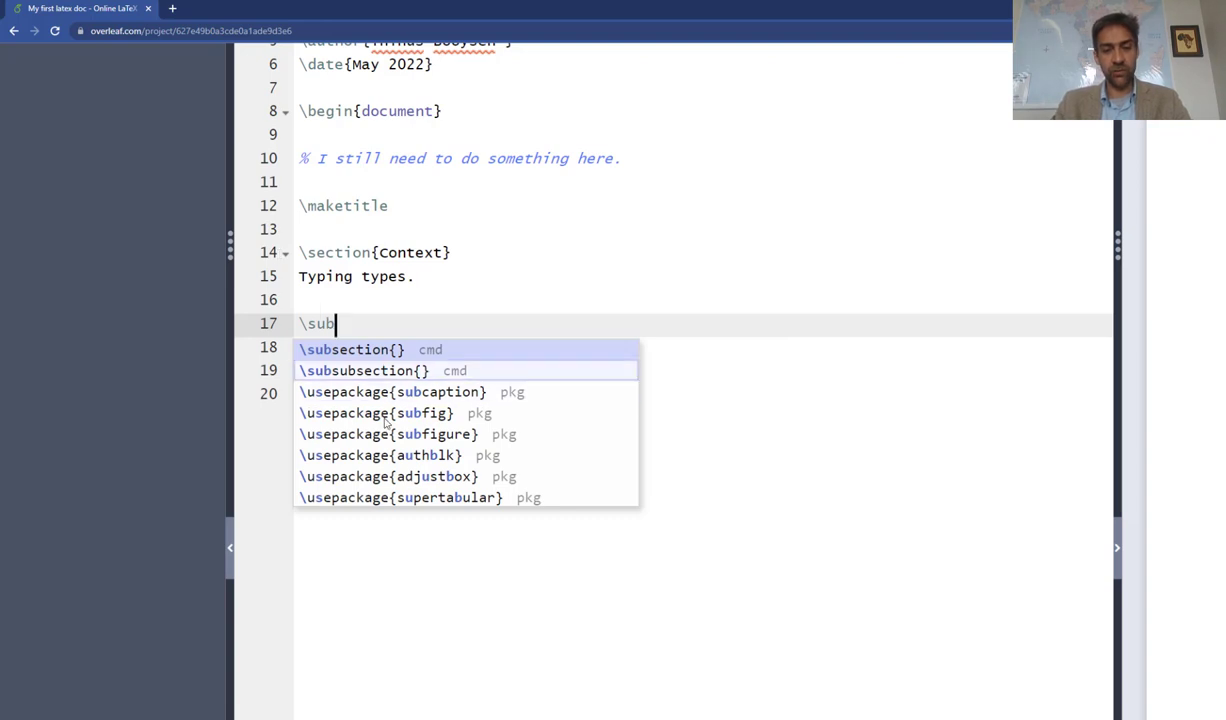
pyautogui.write('te')
pyautogui.press('BackSpace')
pyautogui.press('BackSpace')
pyautogui.write('sect')
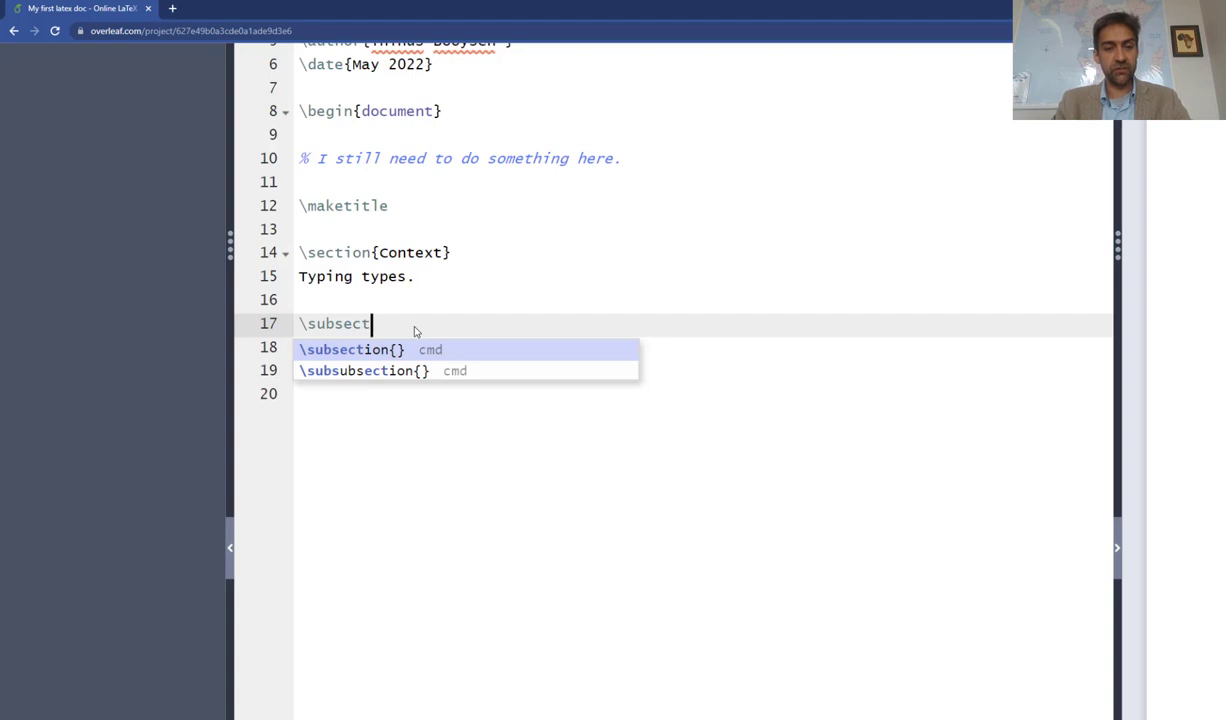
pyautogui.press('Down')
pyautogui.press('Return')
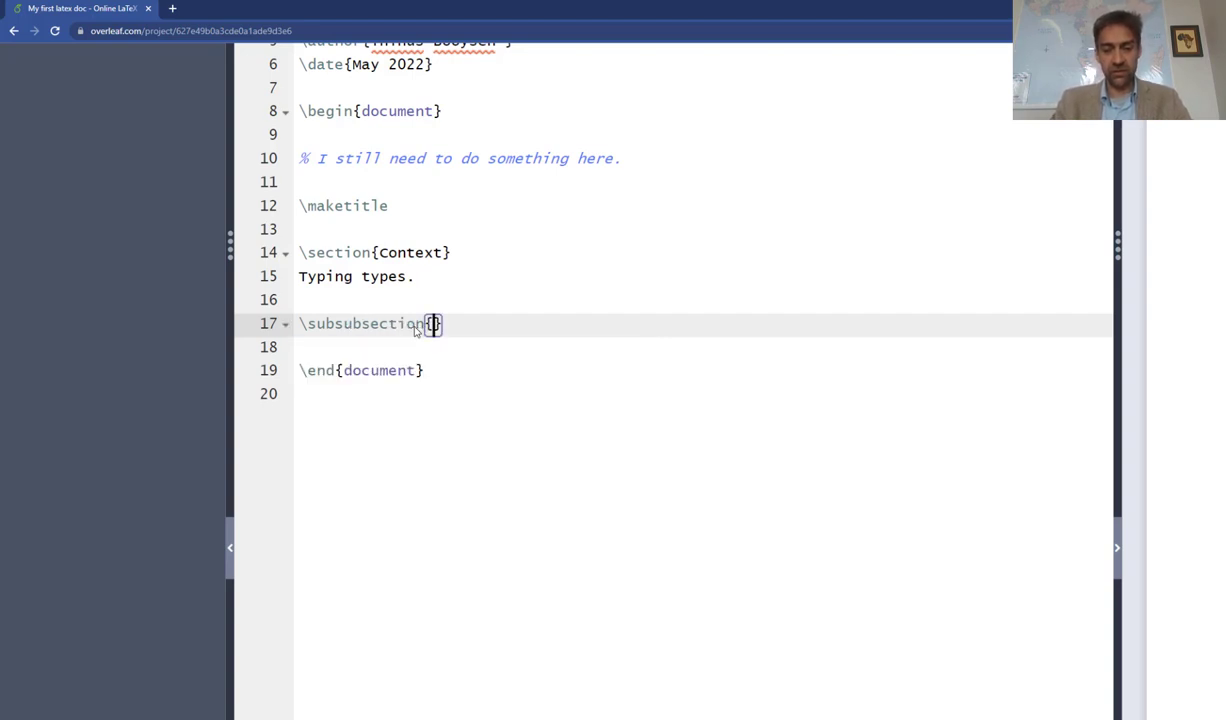
pyautogui.write('Contricbutio')
pyautogui.press('BackSpace')
pyautogui.press('BackSpace')
pyautogui.press('BackSpace')
pyautogui.press('BackSpace')
pyautogui.press('BackSpace')
pyautogui.press('BackSpace')
pyautogui.write('bution')
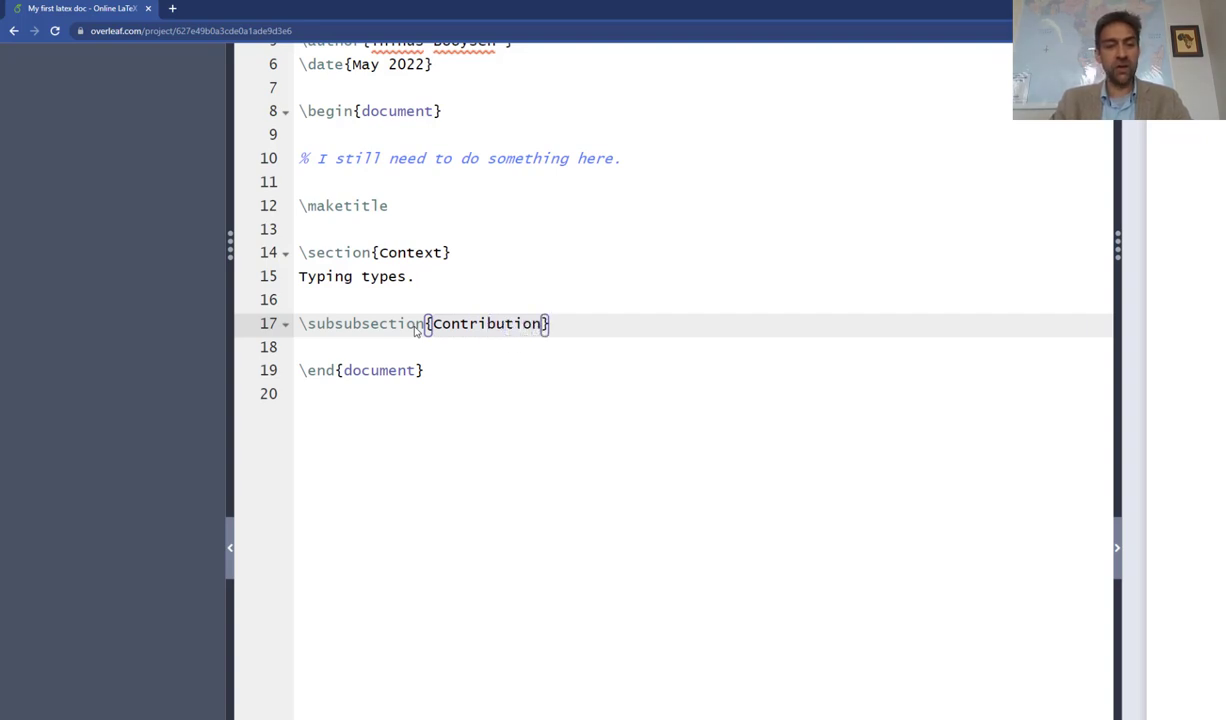
pyautogui.press('Down')
pyautogui.press('Return')
pyautogui.press('Return')
pyautogui.press('Return')
pyautogui.press('Up')
pyautogui.press('Up')
# Step: Add a \section{Lit survey} heading below the Contribution heading
pyautogui.write('\\sectoin')
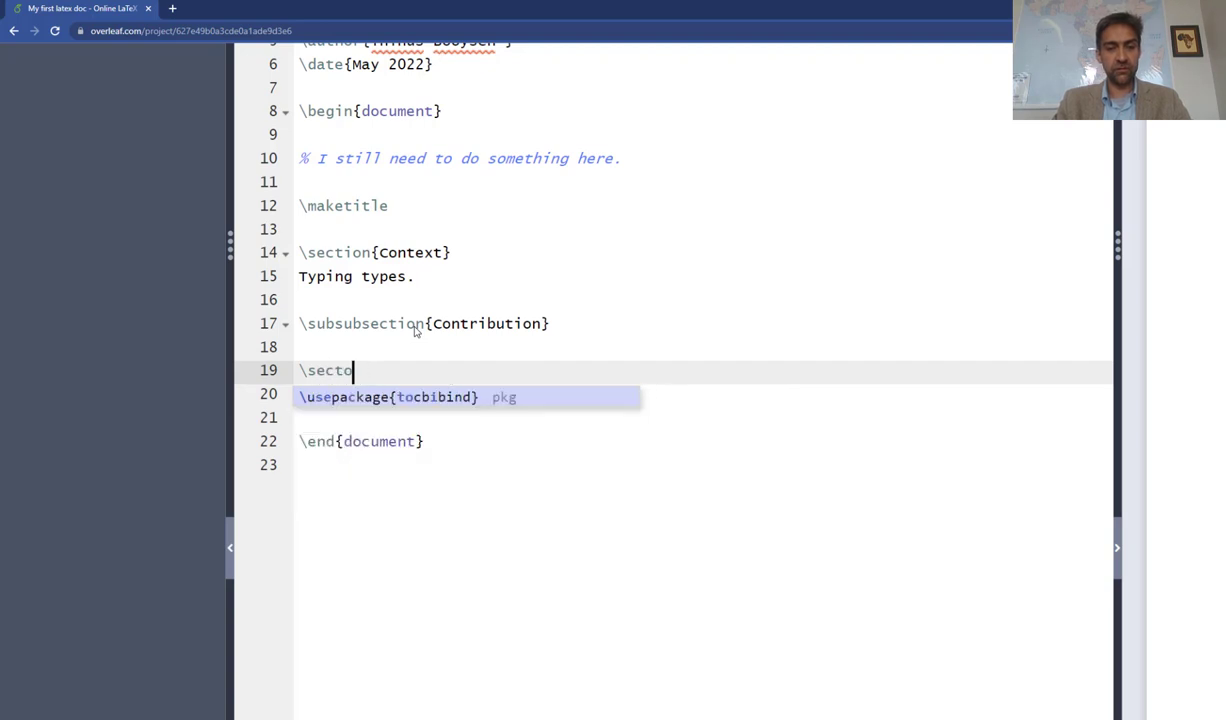
pyautogui.press('BackSpace')
pyautogui.press('BackSpace')
pyautogui.write('ion{')
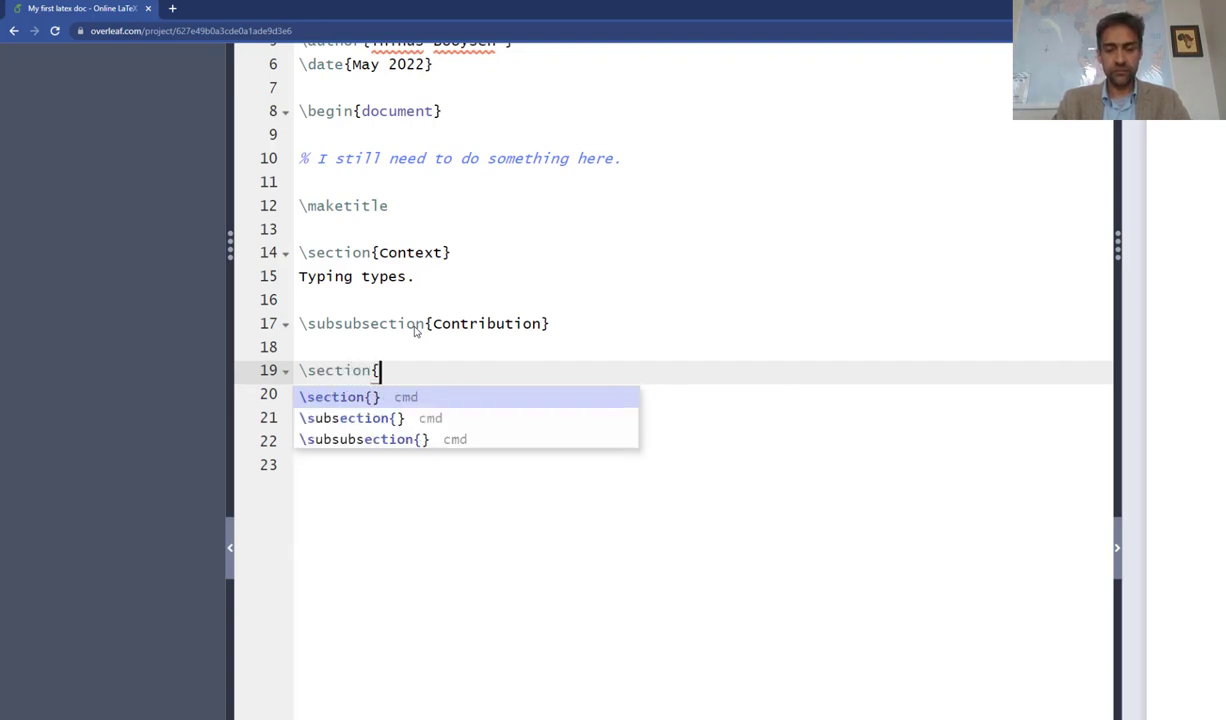
pyautogui.write('Lit surve')
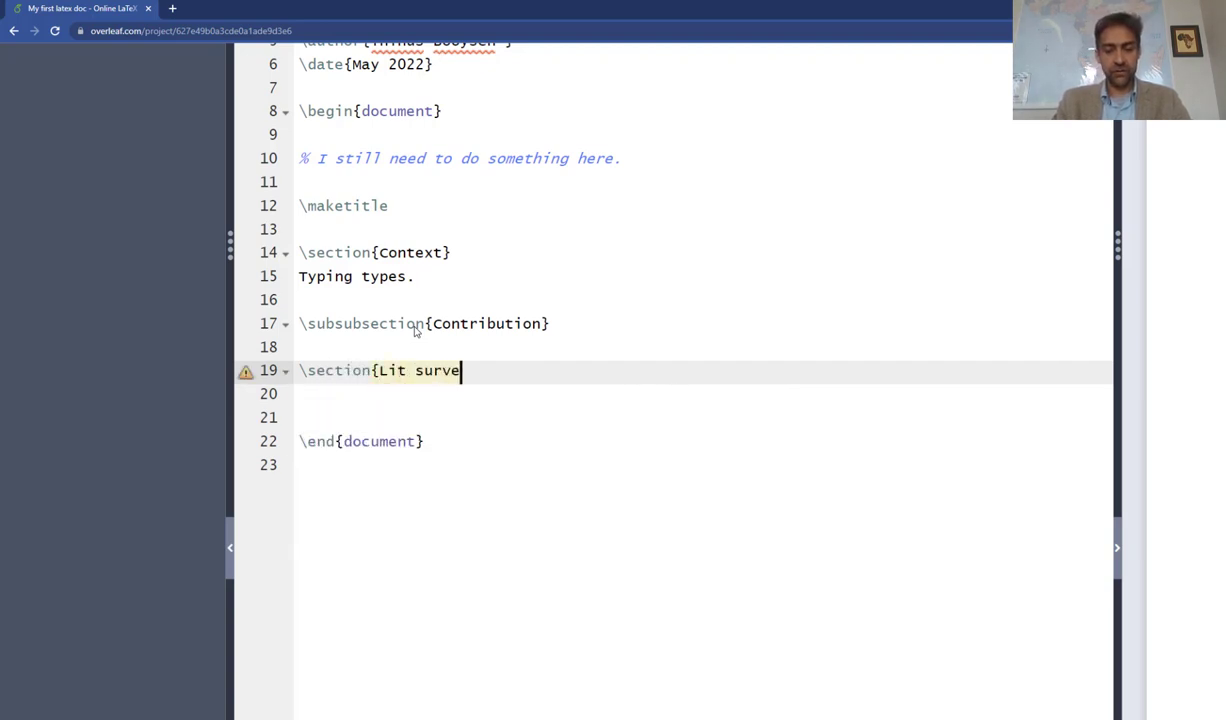
pyautogui.write('y}')
pyautogui.press('Up')
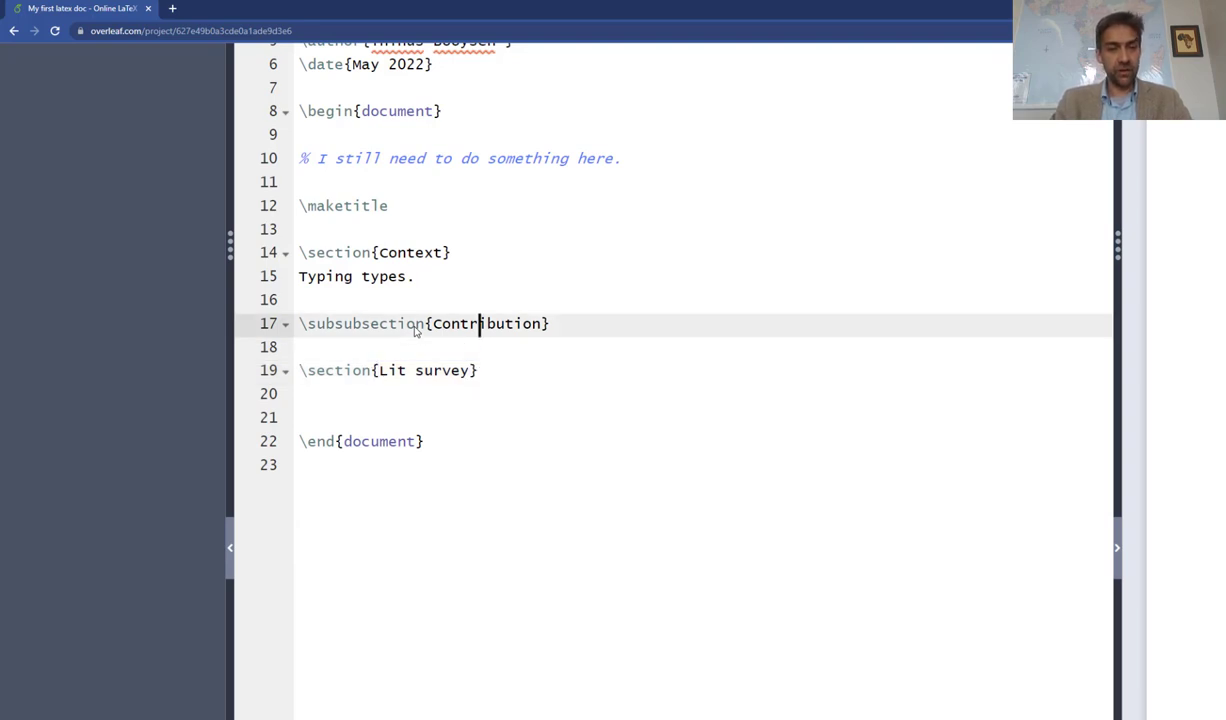
pyautogui.press('Return')
pyautogui.press('Return')
# Step: Write 'The contribution of this paper is....' under Contribution and 'The state of the art ....' under Lit survey
pyautogui.press('Up')
pyautogui.press('Up')
pyautogui.write('The contribution of this paper is....')
pyautogui.press('Down')
pyautogui.press('Down')
pyautogui.press('Down')
pyautogui.press('Down')
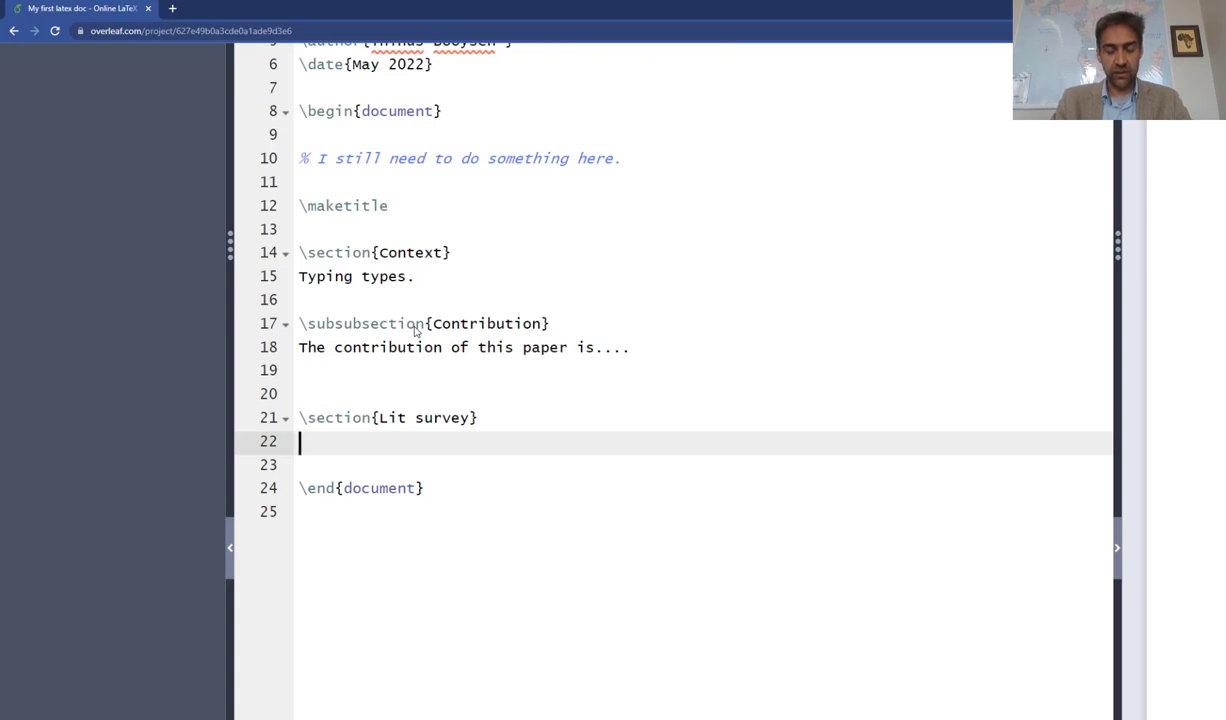
pyautogui.write('The state of th')
pyautogui.press('BackSpace')
pyautogui.press('BackSpace')
pyautogui.write('the art ....')
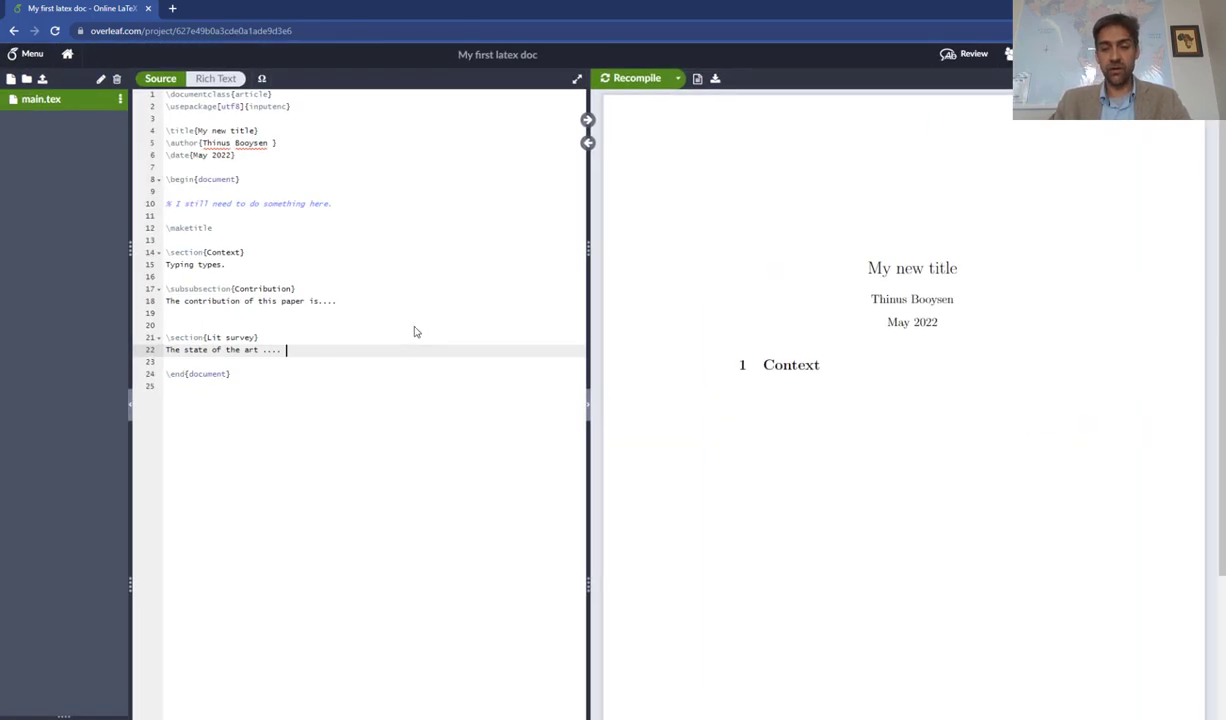
# Step: Compile, change \subsubsection to \subsection for Contribution, and recompile to get 1.1 numbering
pyautogui.hotkey('ctrl', 's')
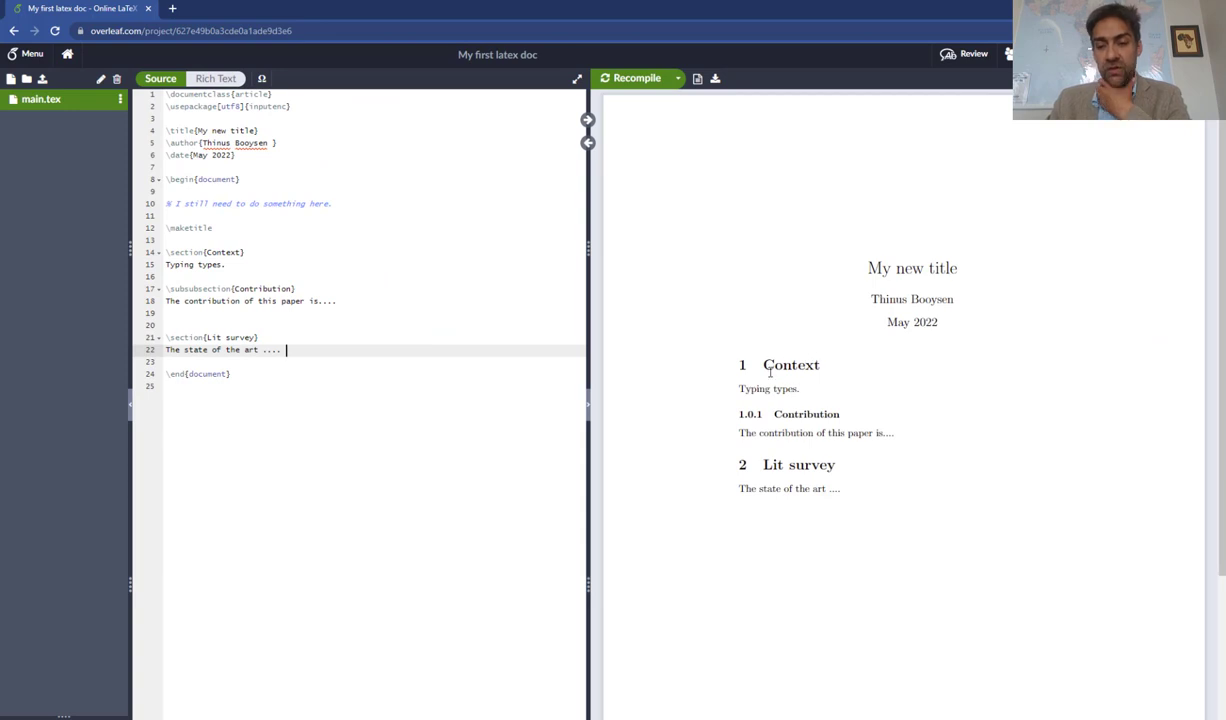
pyautogui.moveTo(772, 414); pyautogui.dragTo(283, 360)
pyautogui.click(191, 288)
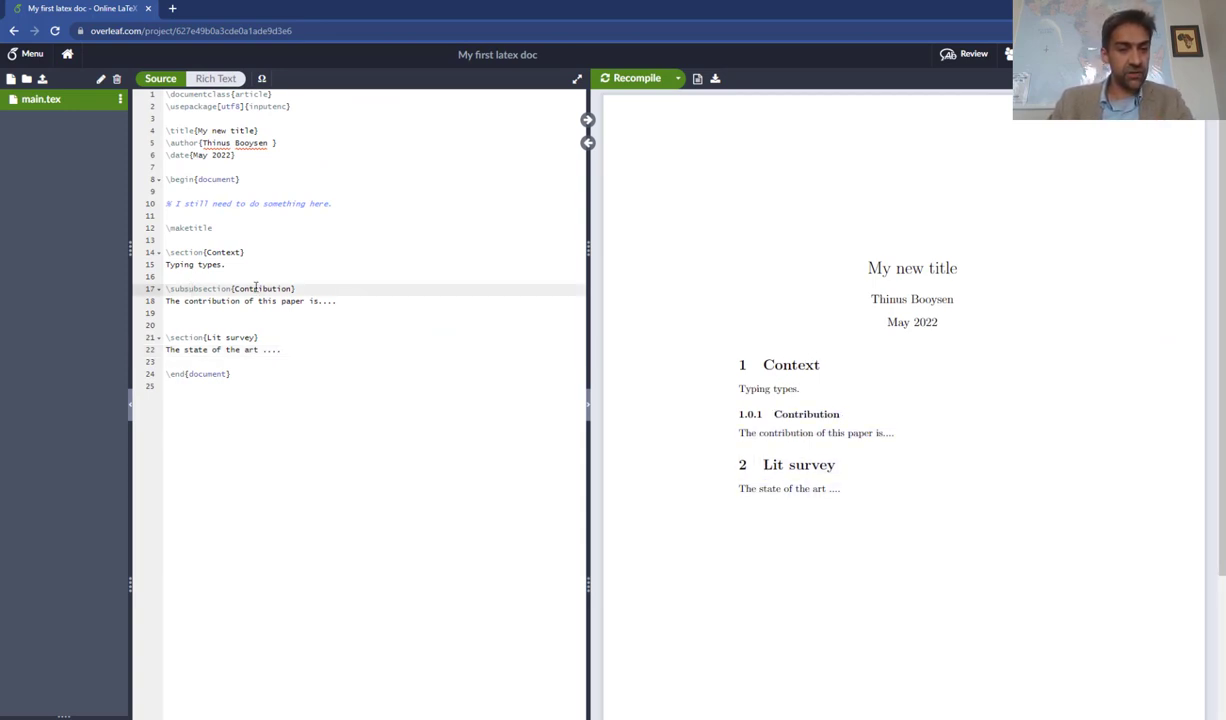
pyautogui.press('BackSpace')
pyautogui.press('BackSpace')
pyautogui.press('BackSpace')
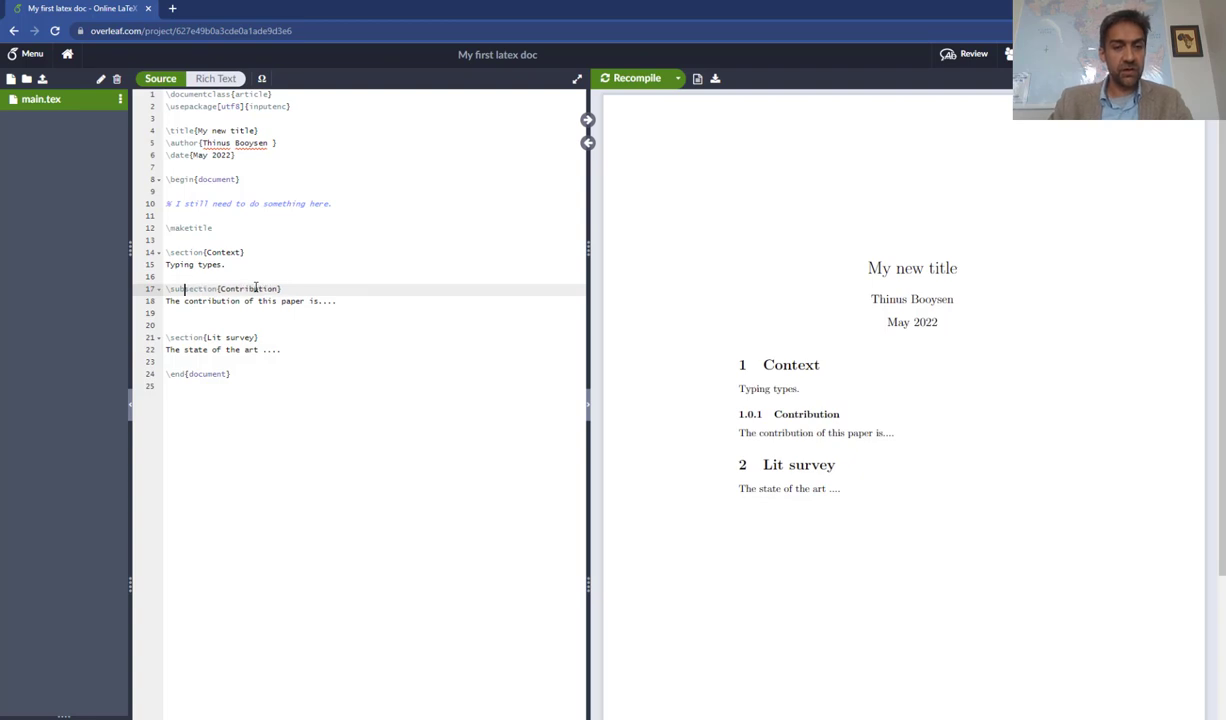
pyautogui.hotkey('ctrl', 's')
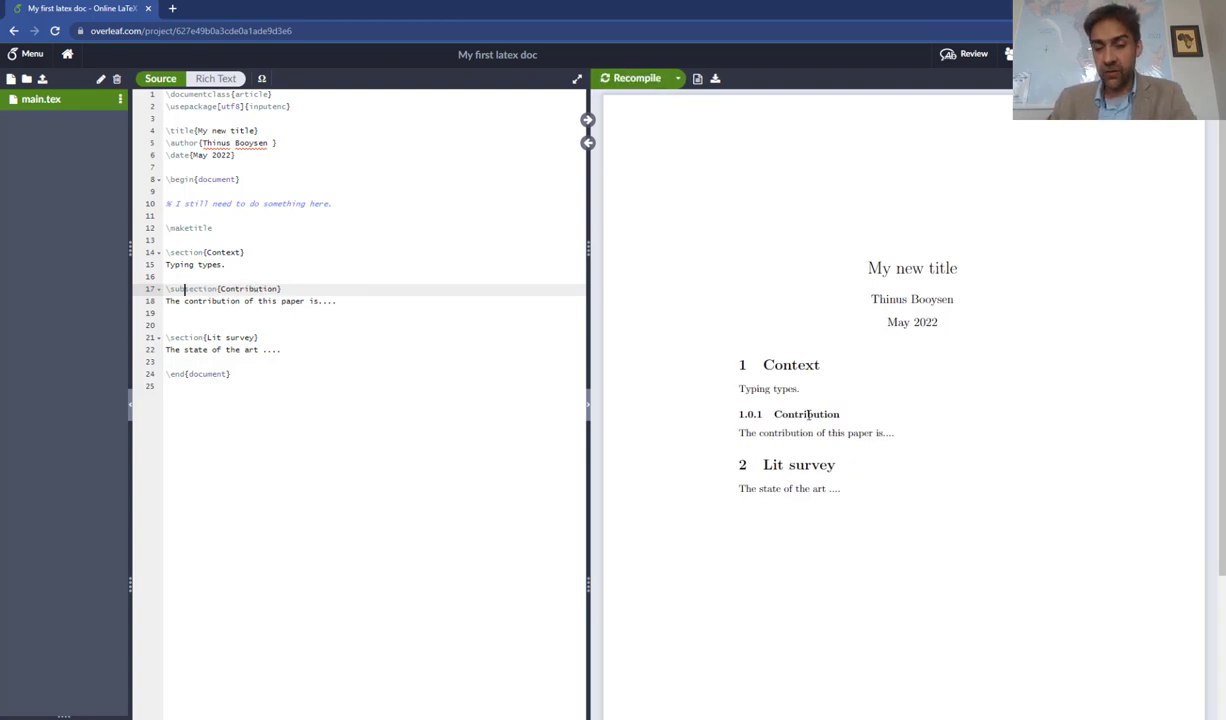
# Step: Compare the Context, Contribution and Lit survey text in the PDF against the source
pyautogui.moveTo(773, 420); pyautogui.dragTo(817, 416)
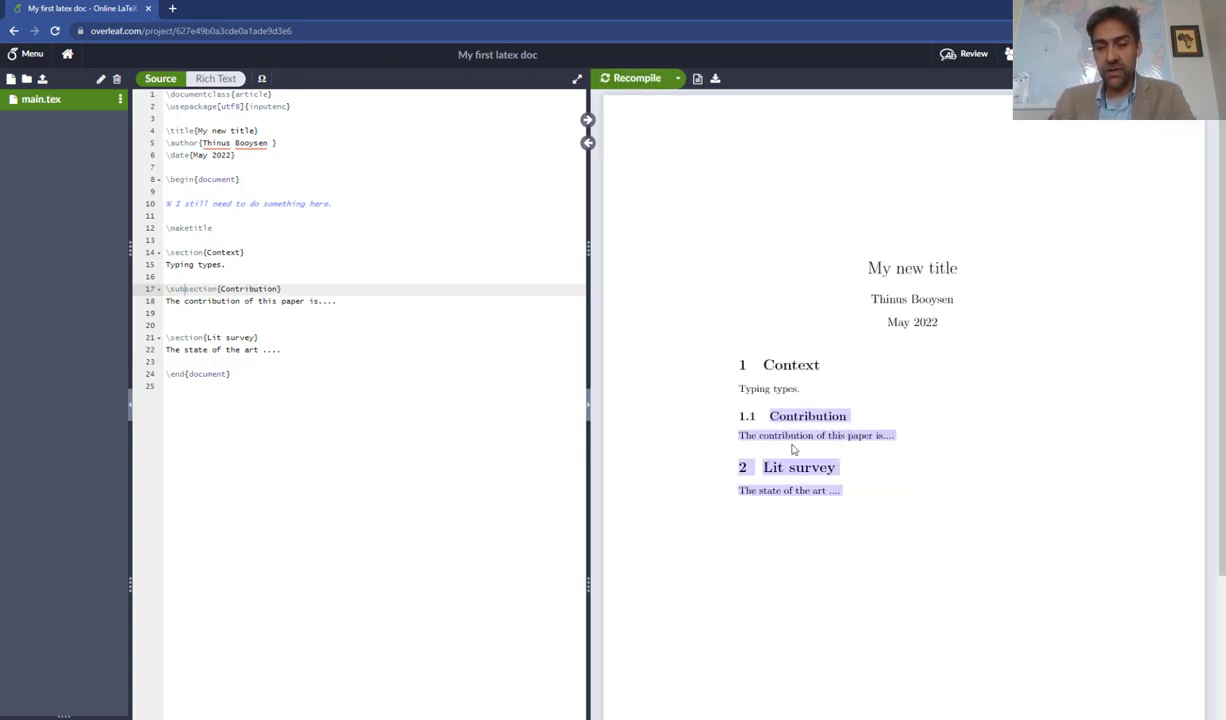
pyautogui.click(763, 436)
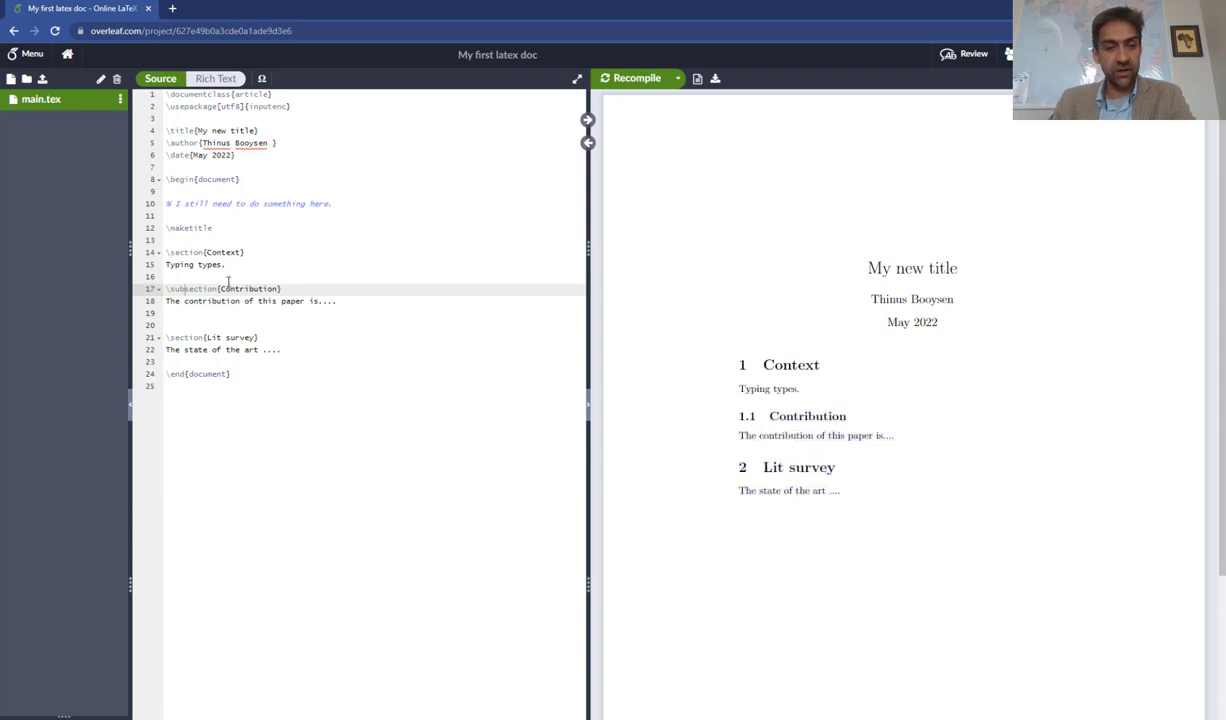
pyautogui.moveTo(225, 266); pyautogui.dragTo(166, 266)
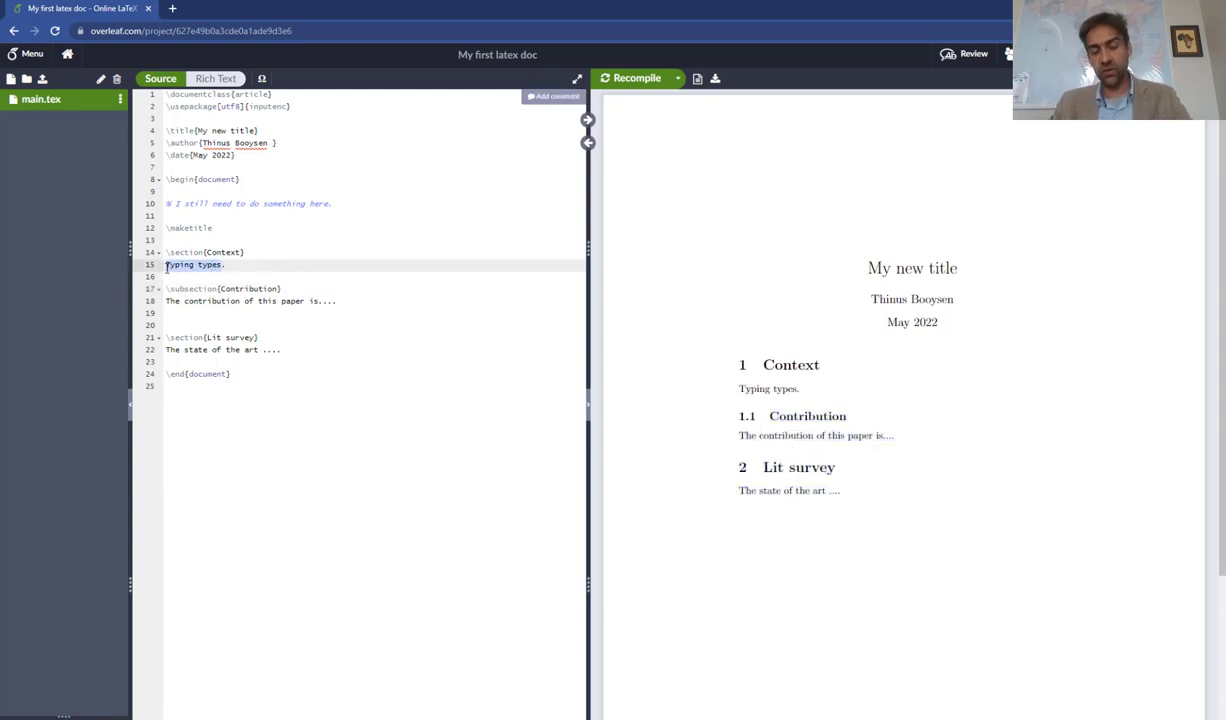
pyautogui.moveTo(337, 301); pyautogui.dragTo(174, 304)
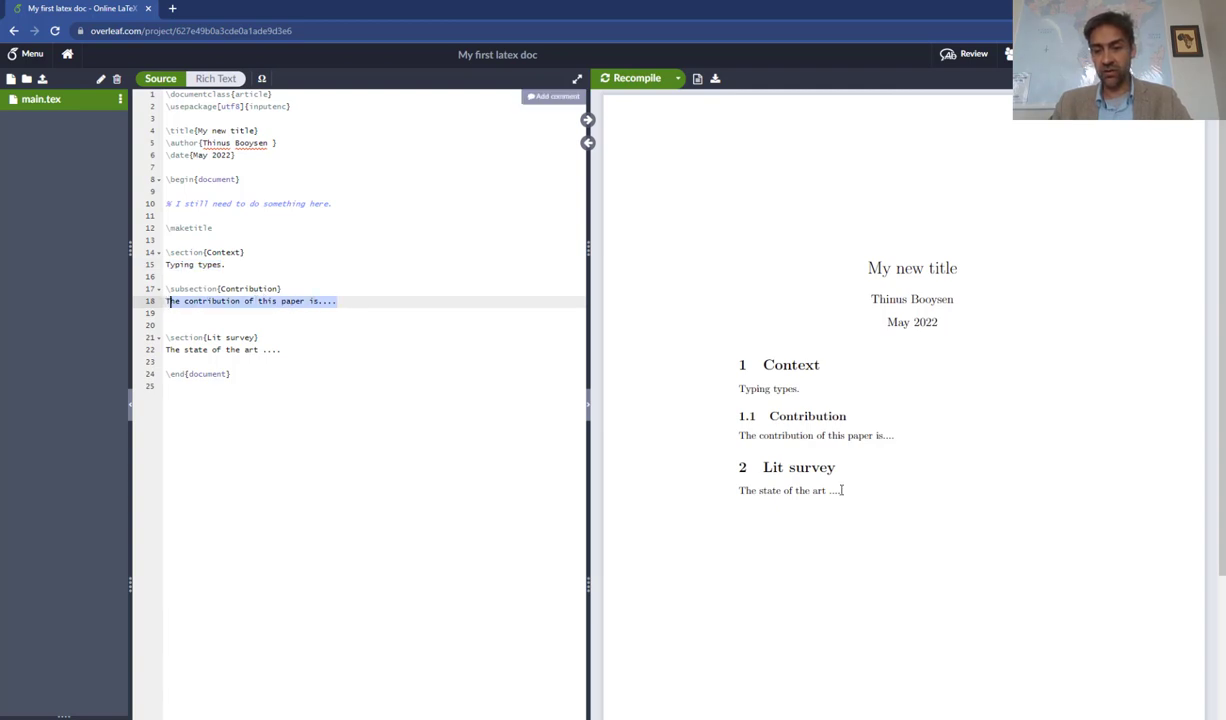
pyautogui.moveTo(836, 468); pyautogui.dragTo(656, 457)
pyautogui.moveTo(252, 337); pyautogui.dragTo(294, 340)
# Step: Append 'Here. Or here.' to the Contribution sentence and recompile
pyautogui.click(240, 388)
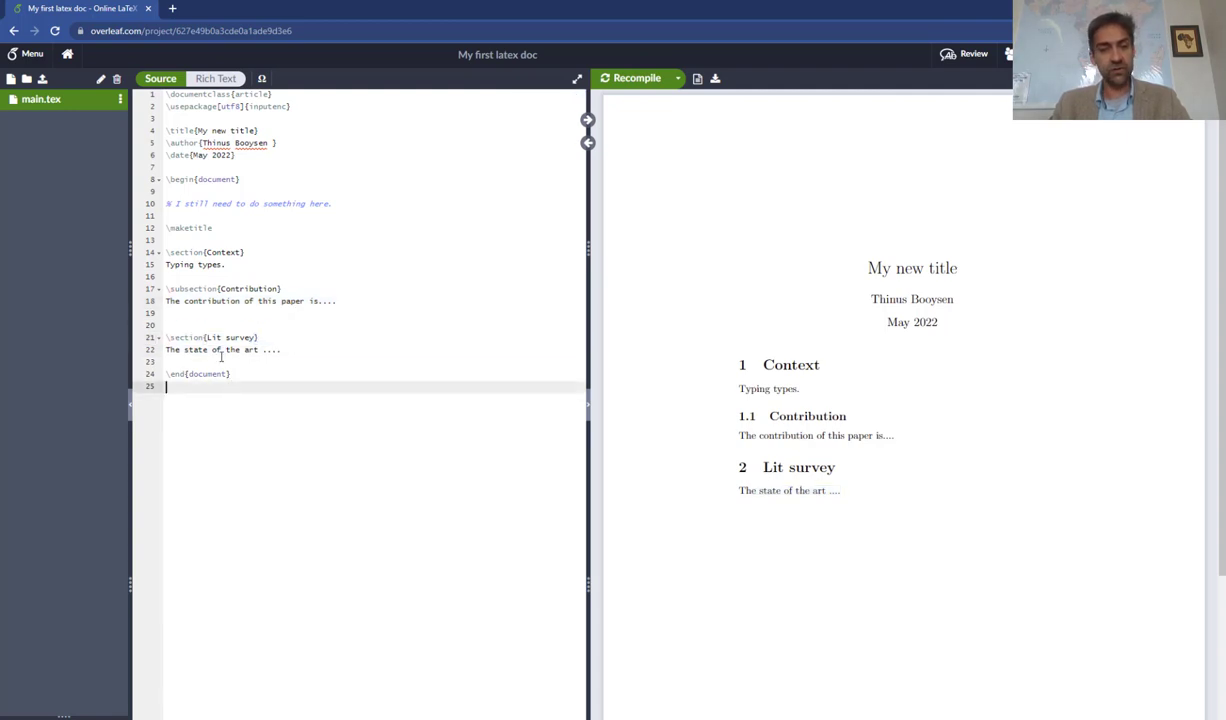
pyautogui.click(242, 316)
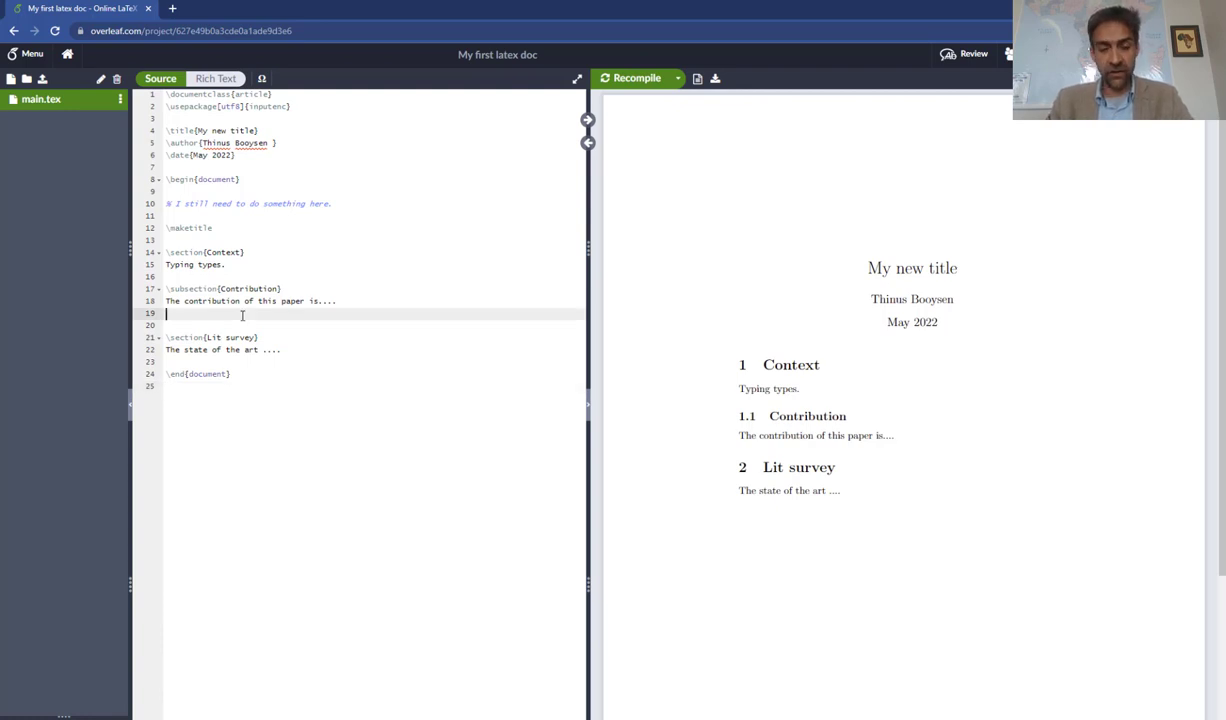
pyautogui.press('Left')
pyautogui.write('Here.')
pyautogui.press('Return')
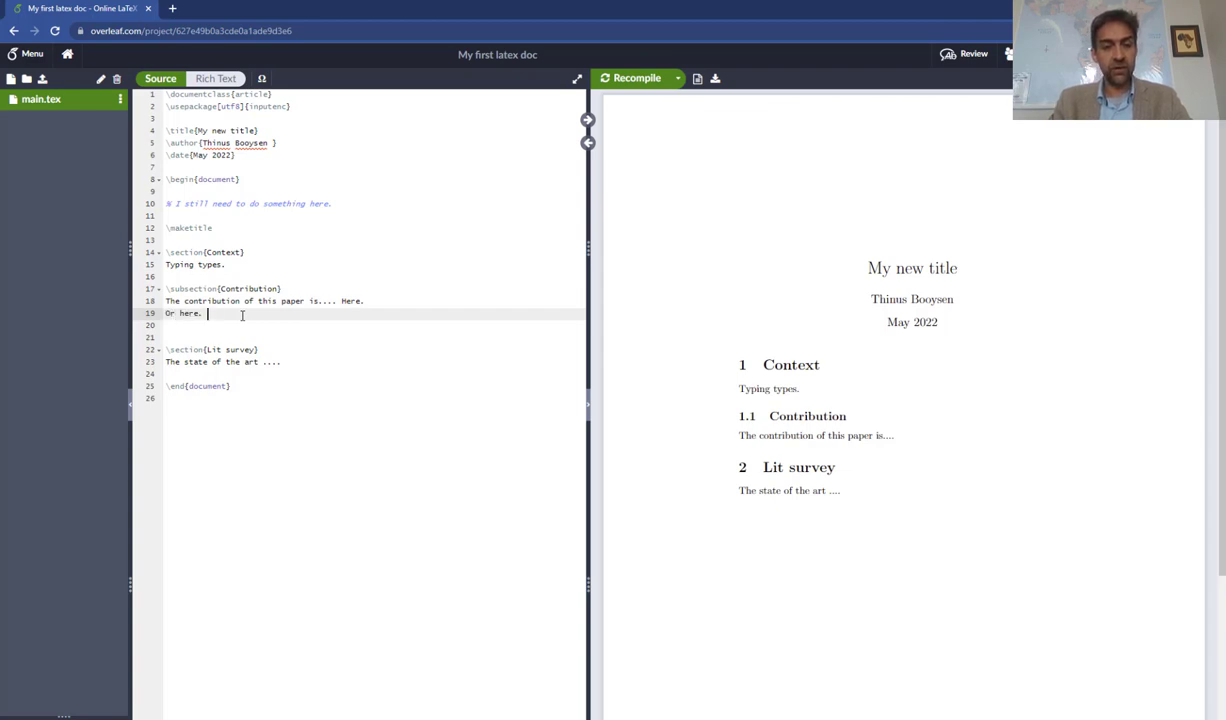
pyautogui.hotkey('ctrl', 's')
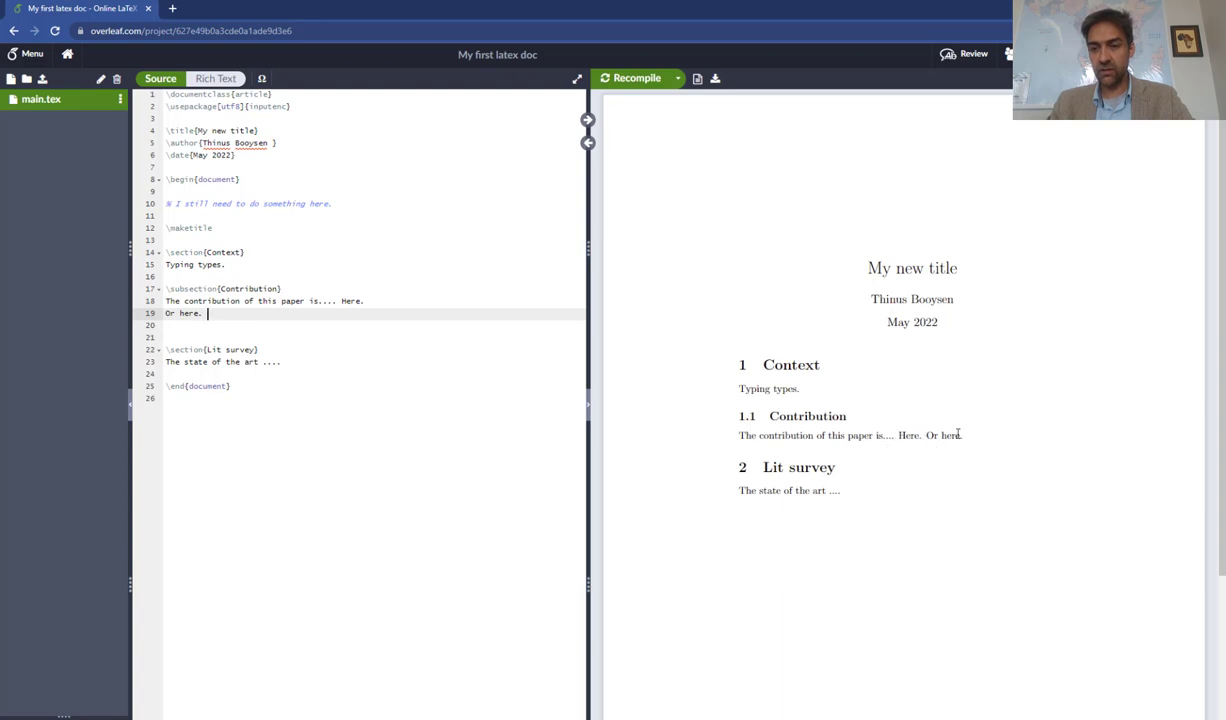
# Step: Add a separate 'New paragraph.' below, put a \\ line break after 'Or here.', and recompile
pyautogui.press('Return')
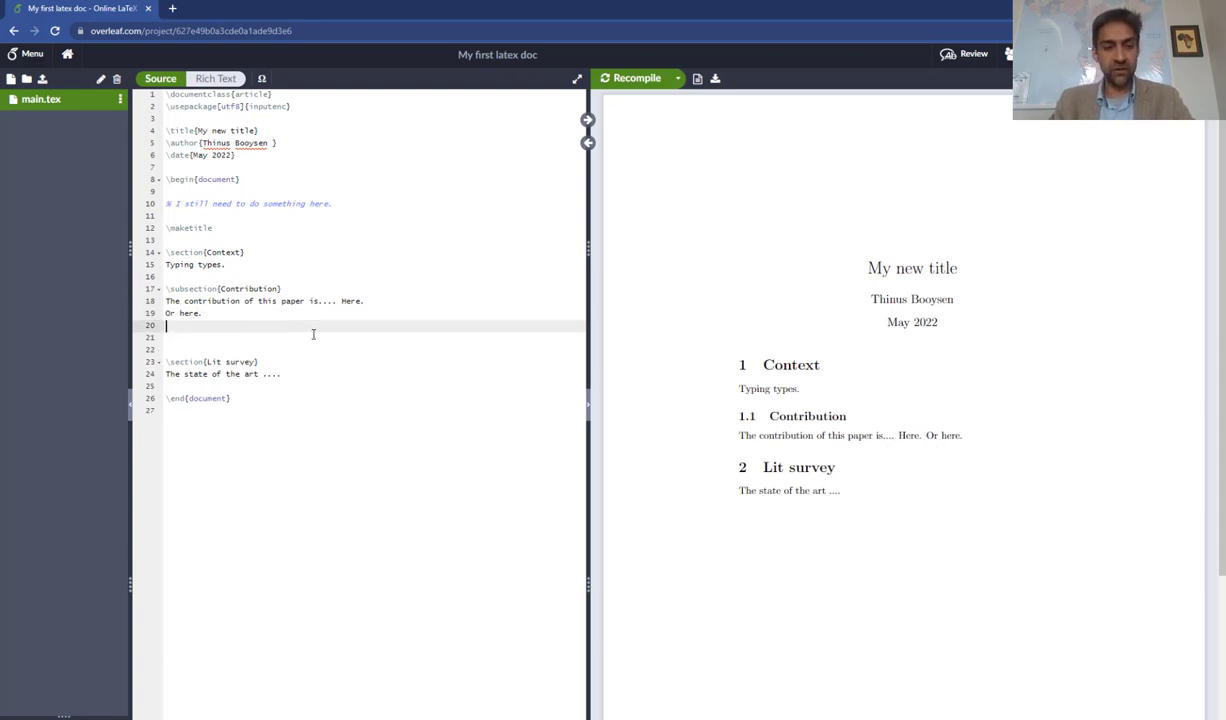
pyautogui.press('Return')
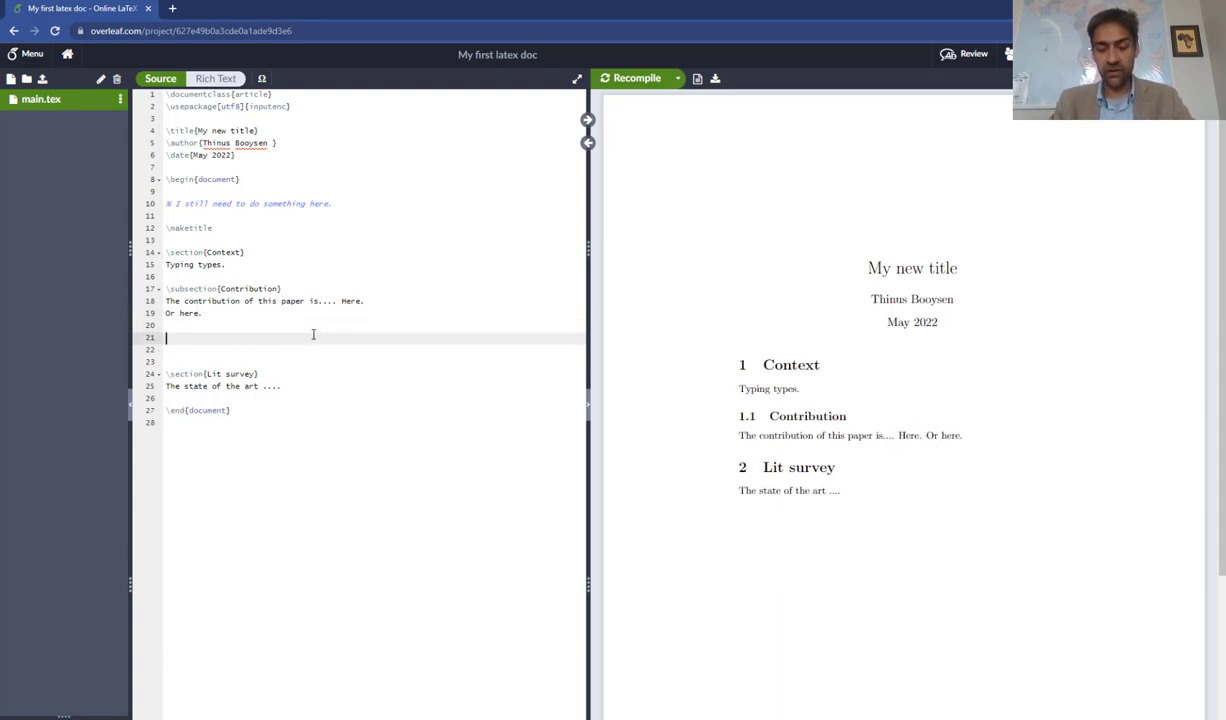
pyautogui.write('New paragraph.')
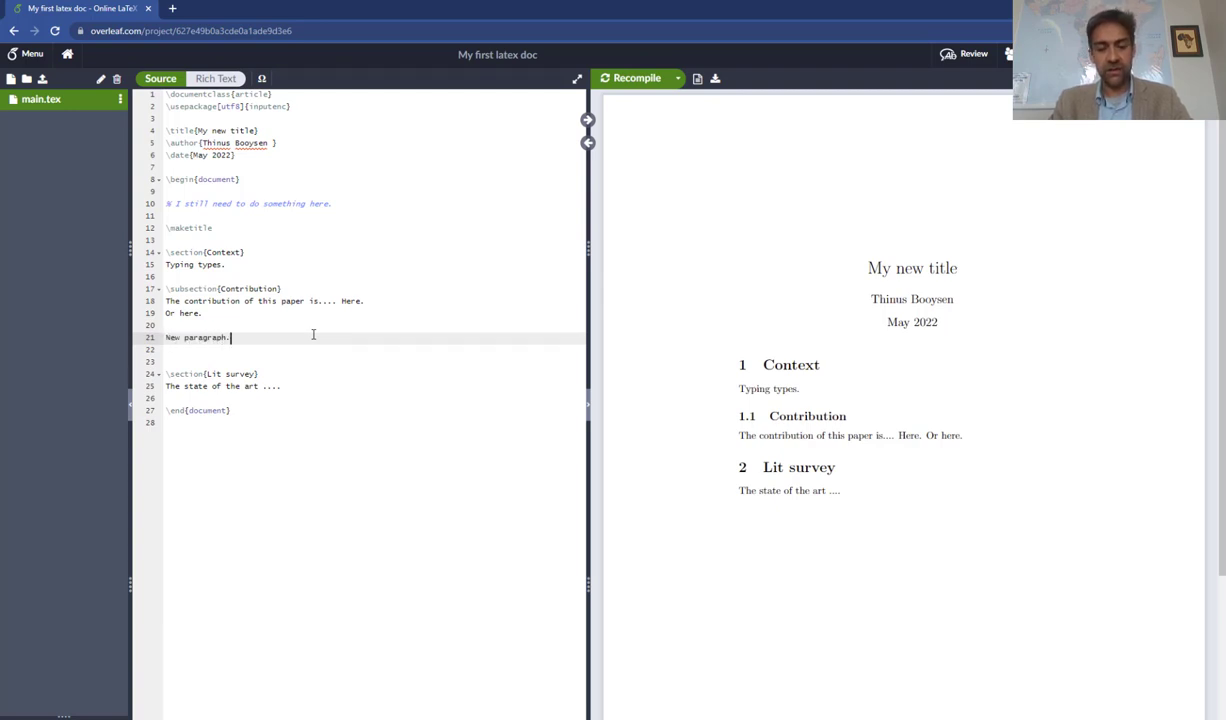
pyautogui.hotkey('ctrl', 's')
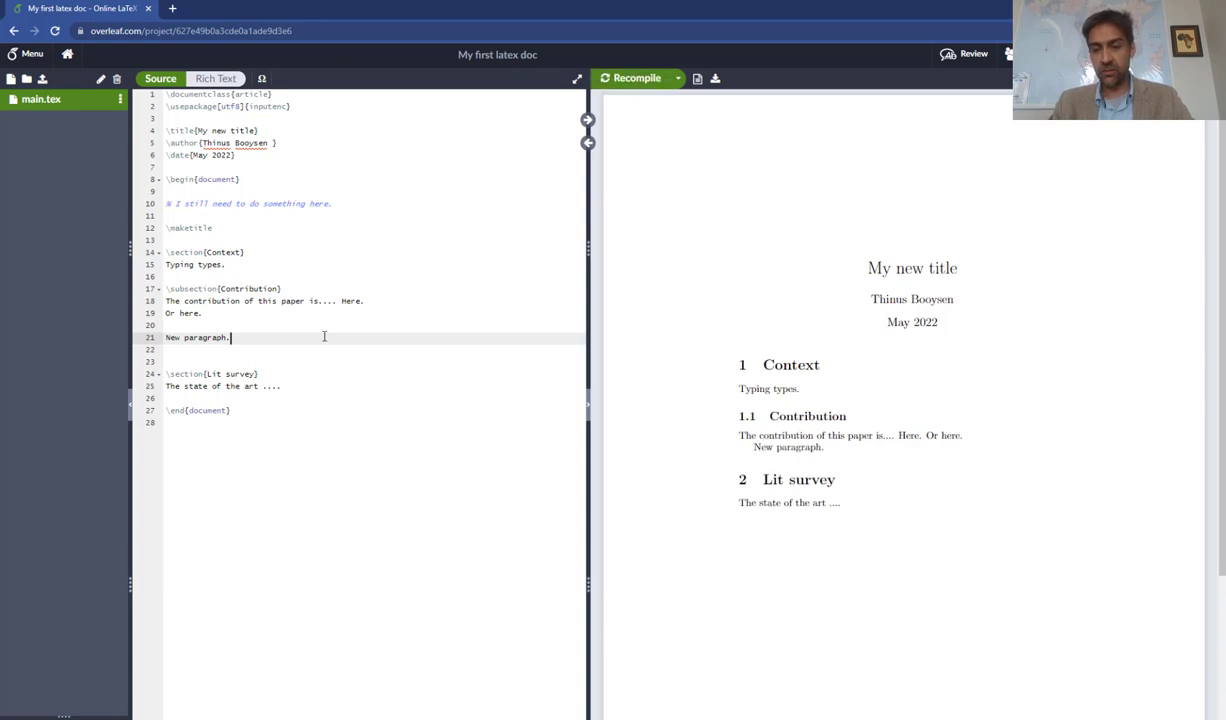
pyautogui.click(244, 313)
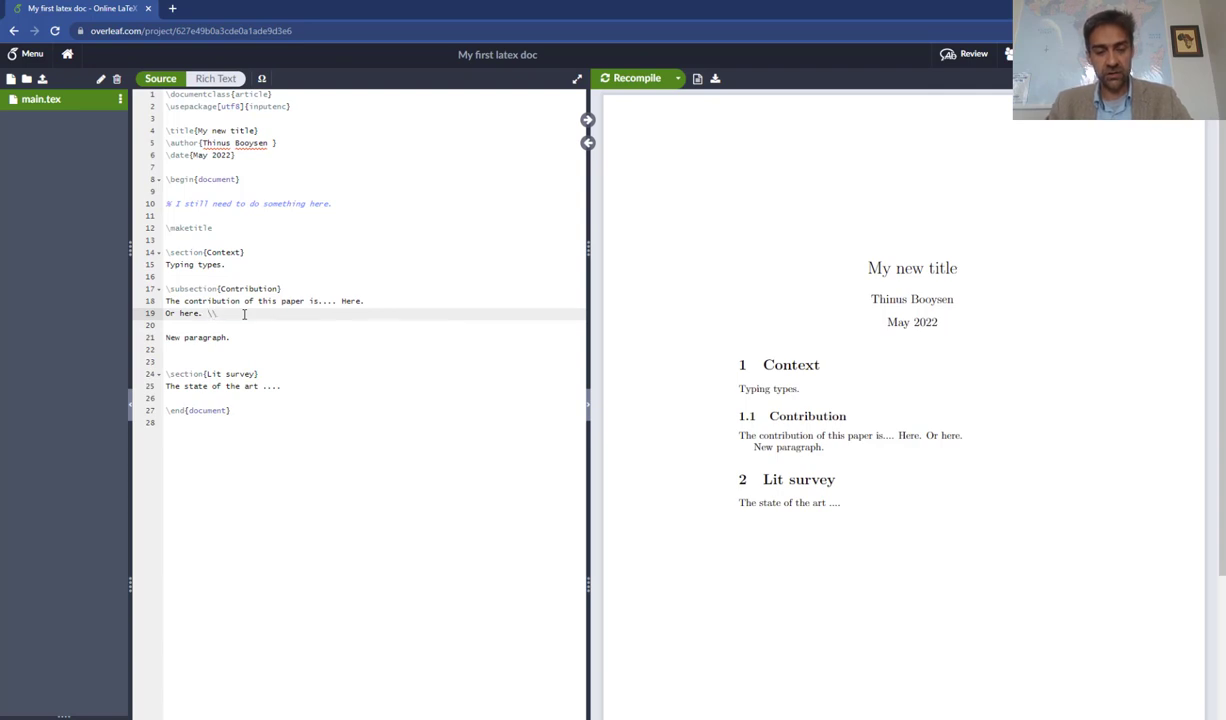
pyautogui.hotkey('ctrl', 's')
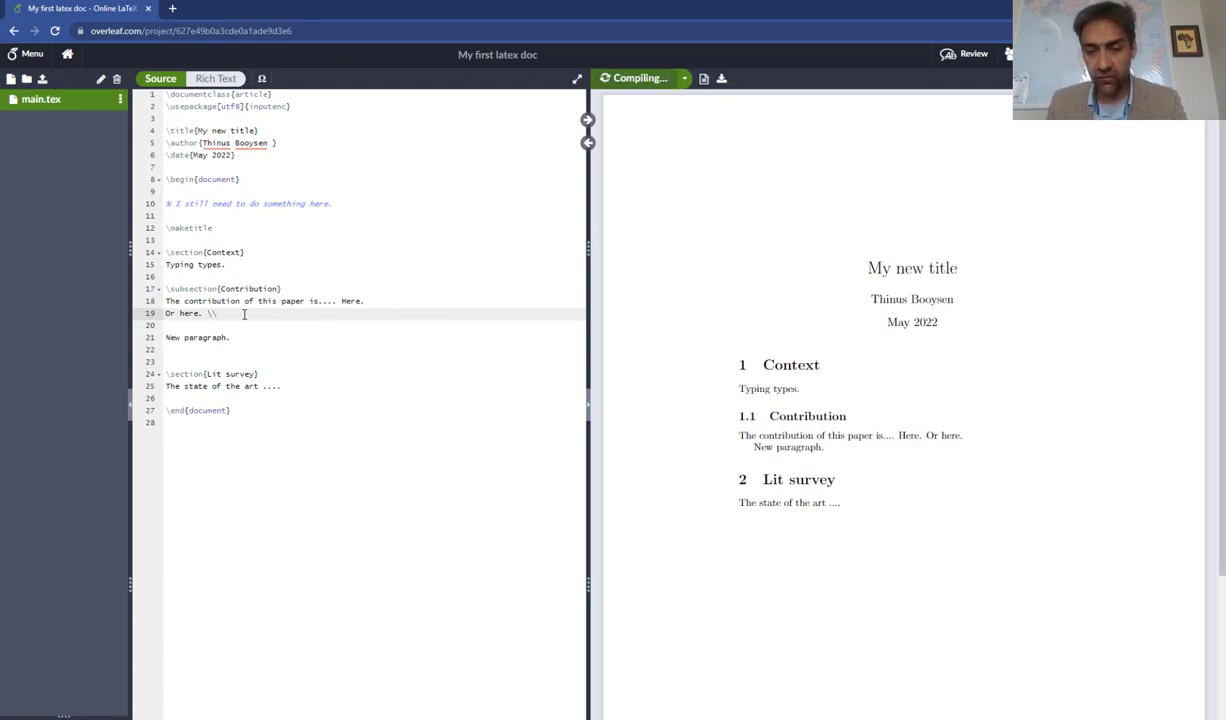